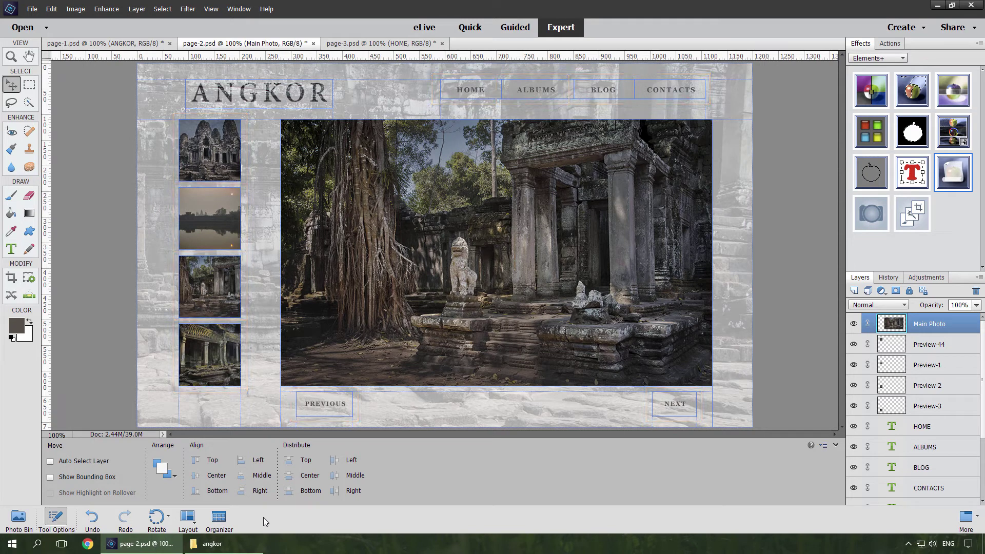
Step: Open the angkor gallery folder and launch the exported page-2 HTML in the browser
left_click(241, 544)
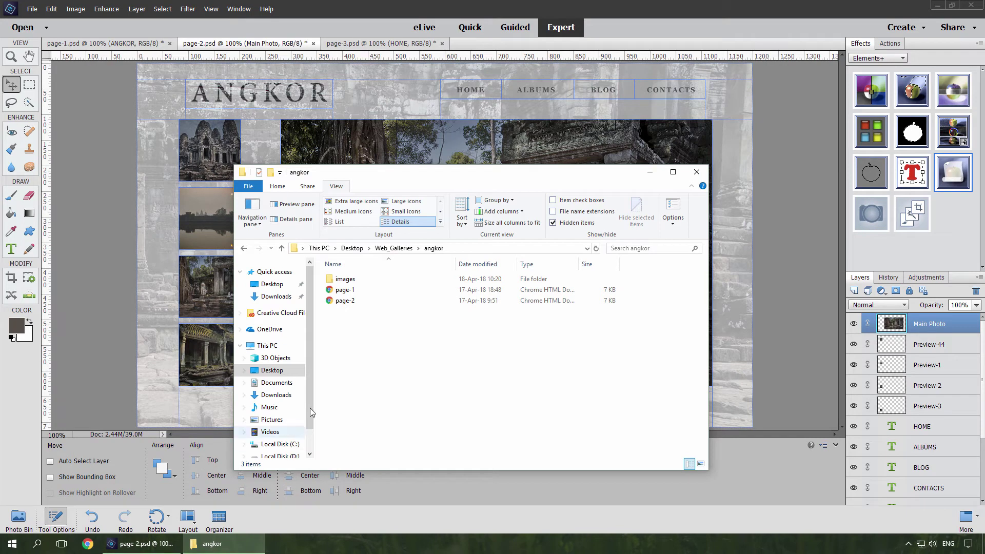
double_click(360, 302)
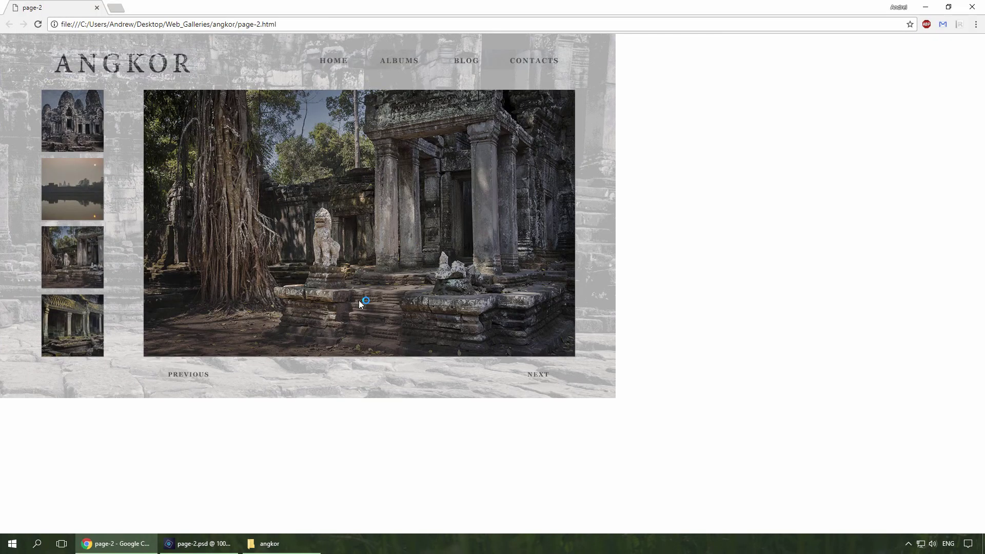
Step: Follow the thumbnail links to page-1, back to page-2, then to the missing page-3
left_click(61, 197)
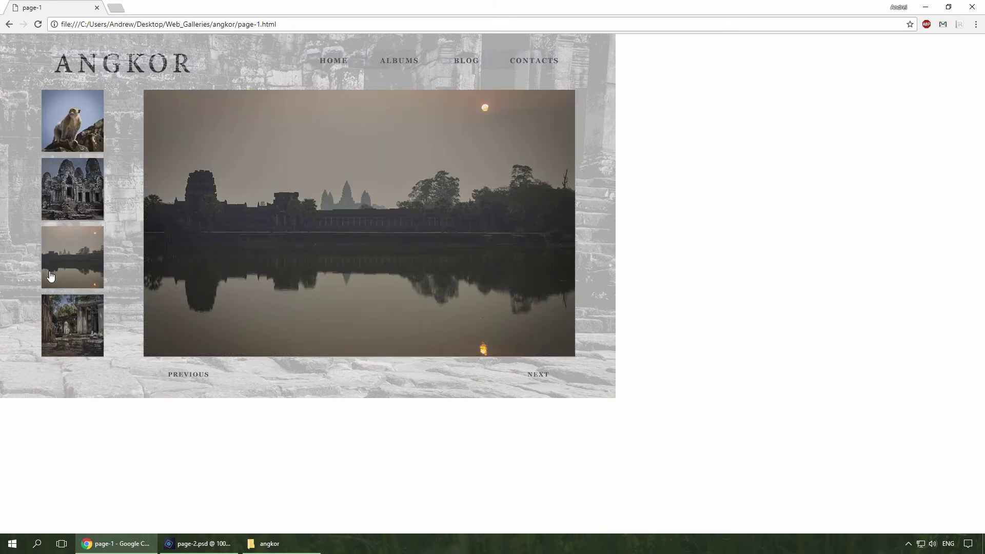
left_click(54, 324)
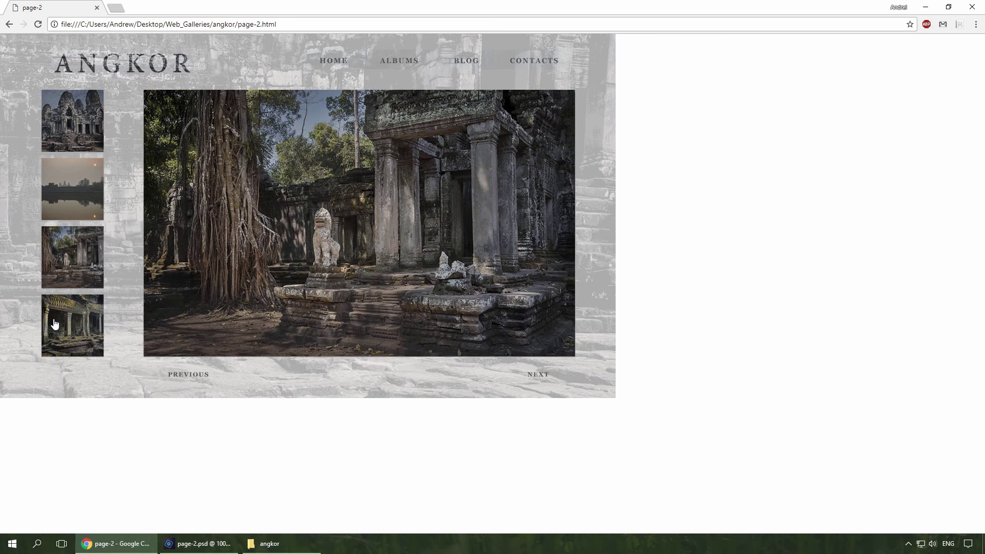
left_click(60, 339)
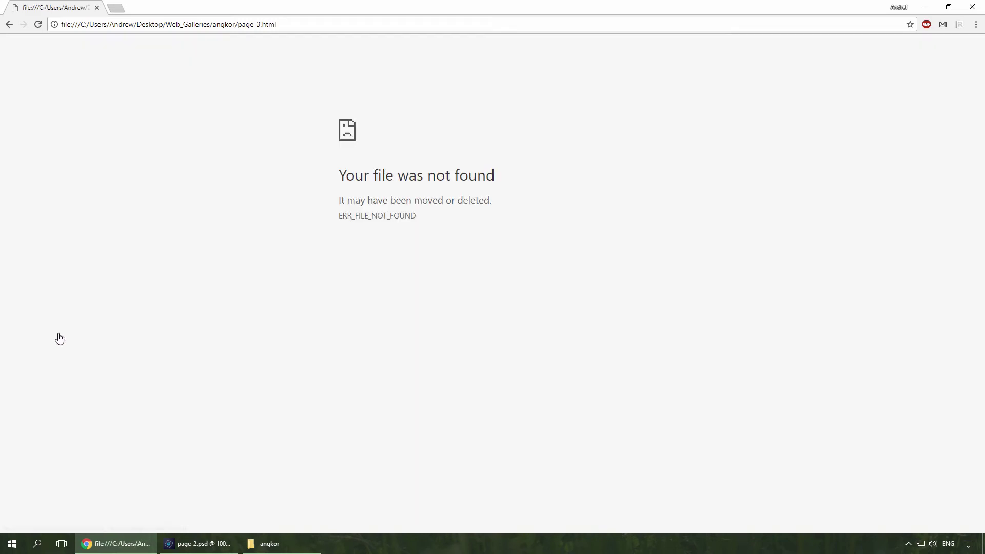
Step: On page-3.psd, add two horizontal header guides and six vertical guides across the columns
left_click(205, 544)
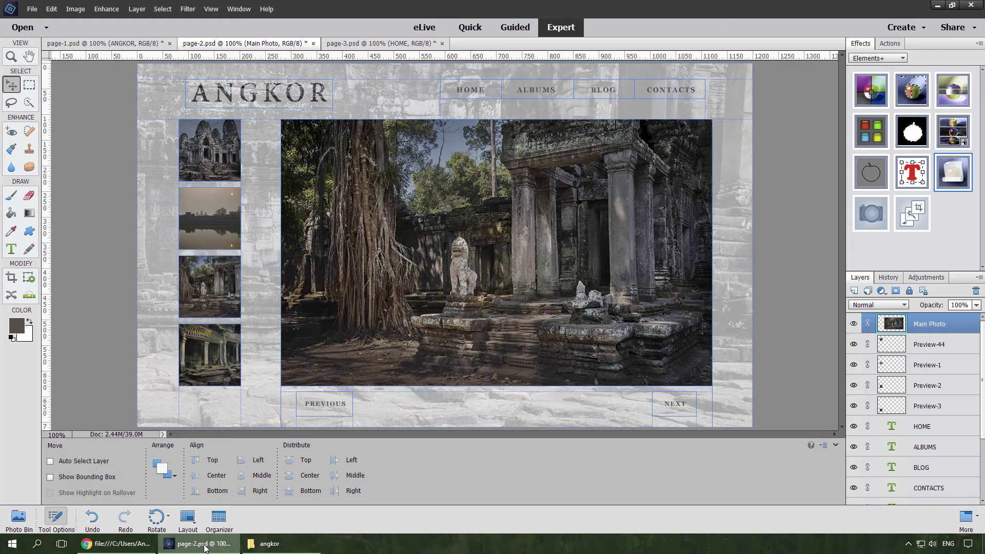
left_click(382, 44)
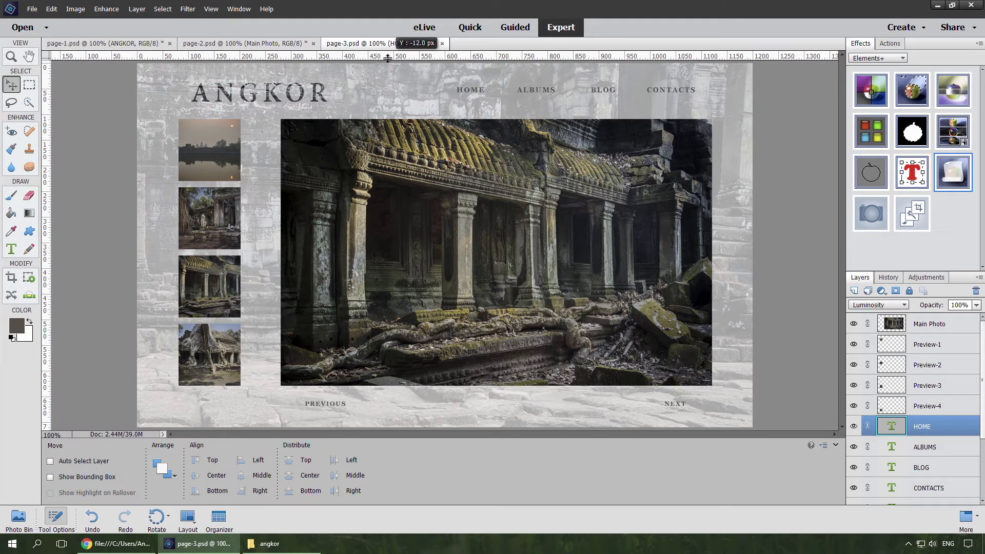
left_click_drag(389, 56, 385, 108)
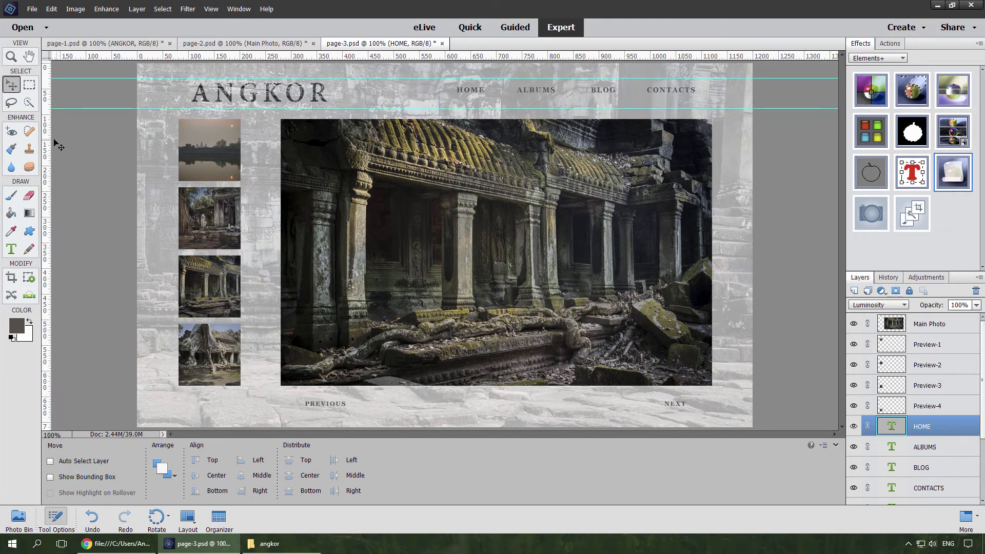
left_click_drag(47, 142, 184, 127)
left_click_drag(47, 143, 334, 144)
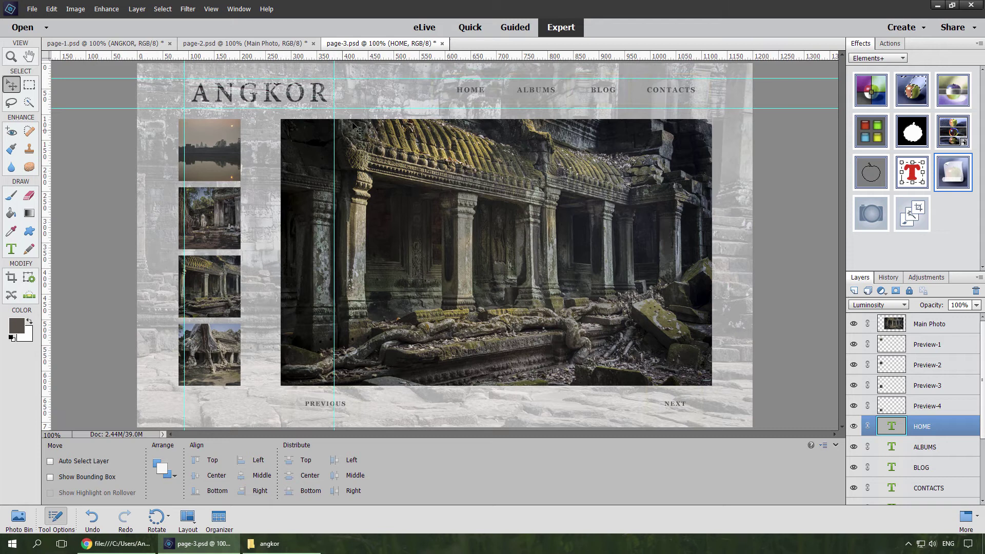
left_click_drag(436, 60, 437, 98)
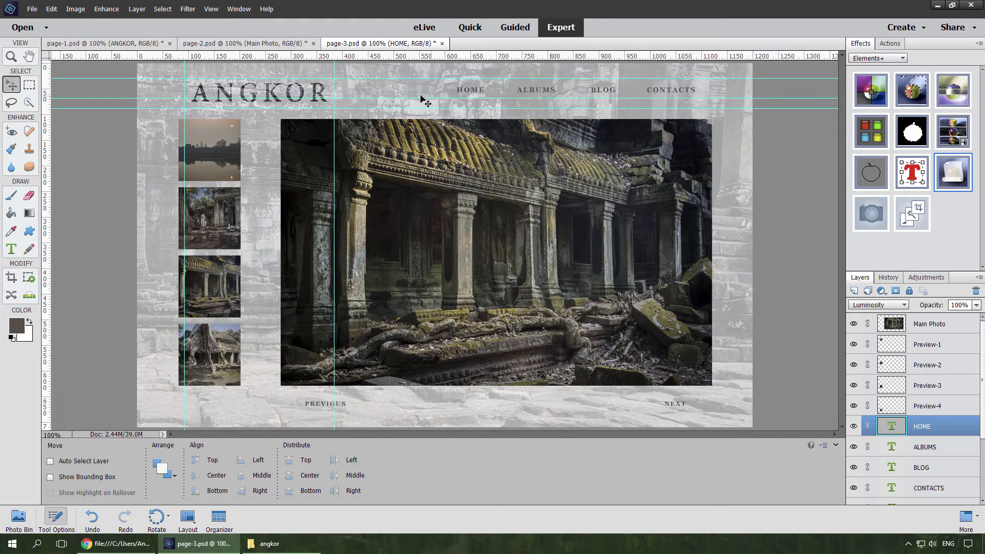
left_click_drag(48, 144, 440, 153)
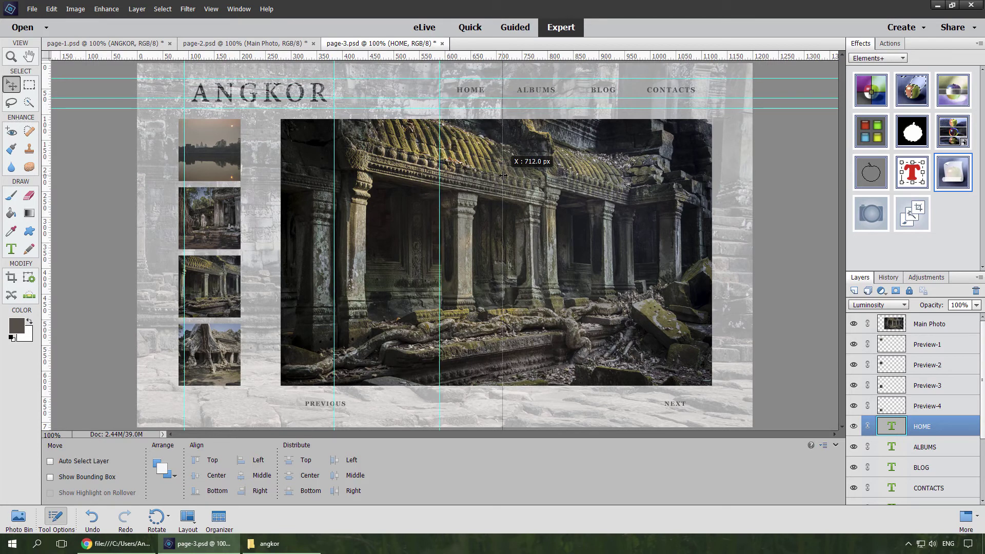
left_click_drag(332, 174, 504, 163)
mouse_move(47, 196)
left_mouse_down()
mouse_move(576, 206)
mouse_move(643, 194)
mouse_move(635, 197)
left_mouse_up()
left_click_drag(47, 199, 704, 208)
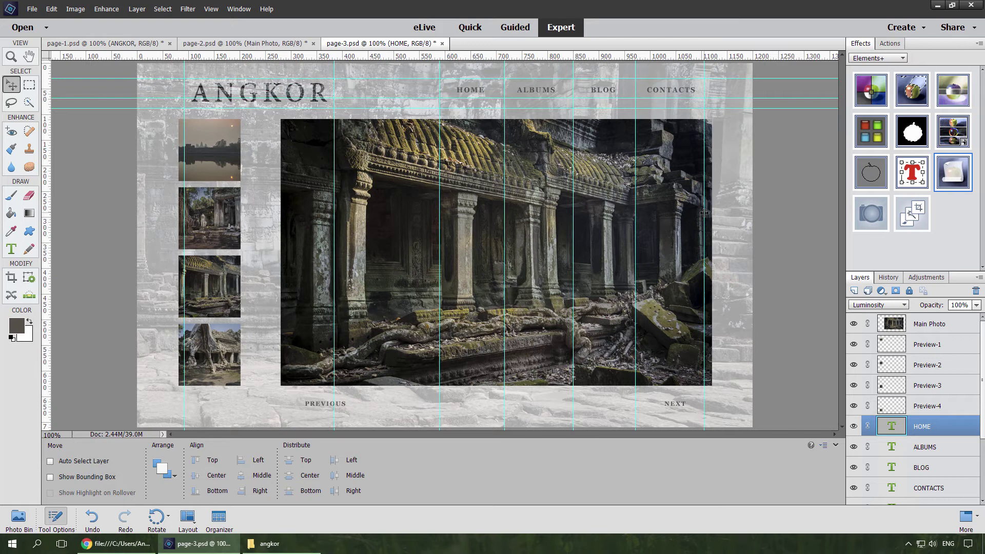
Step: Run the Slices from Guides script to generate slices from the guides
double_click(951, 178)
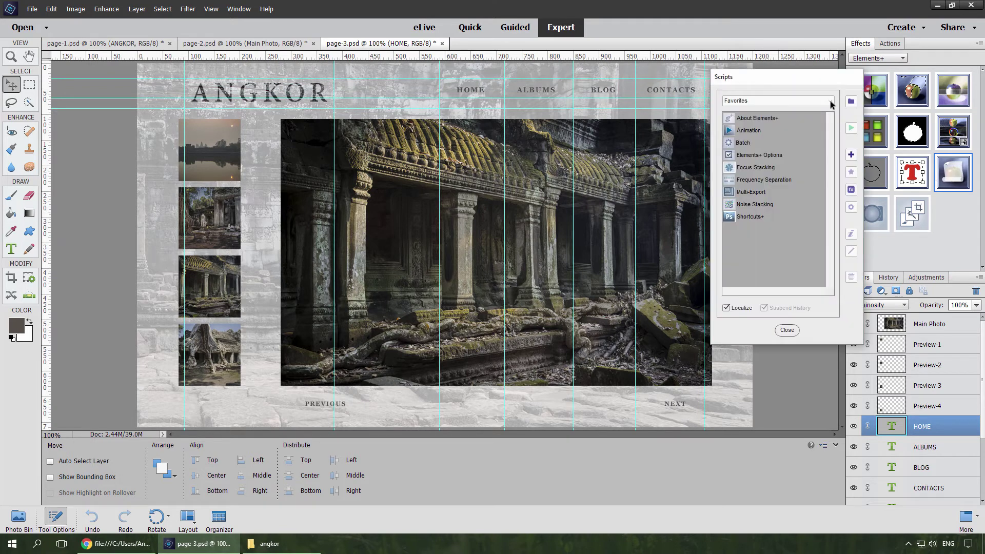
left_click(831, 104)
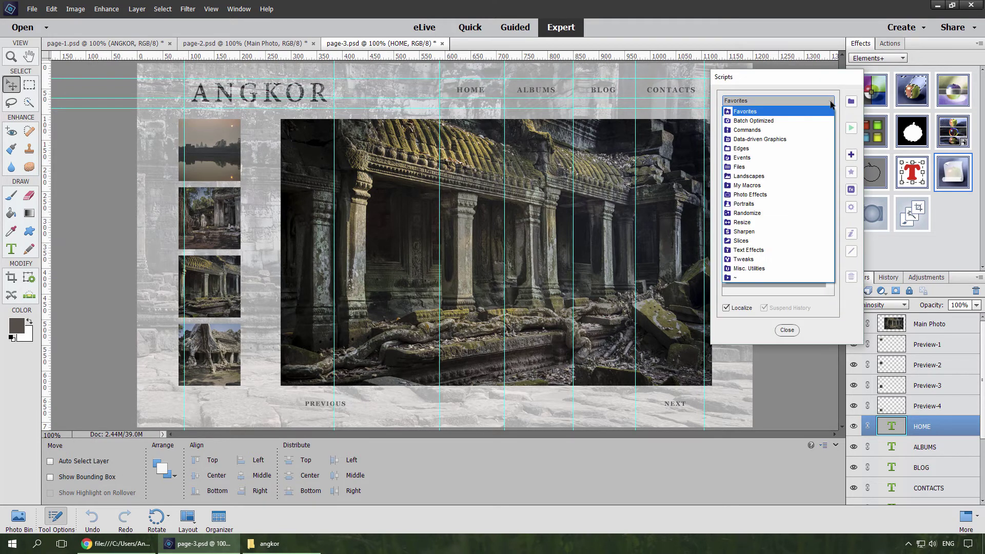
left_click(776, 244)
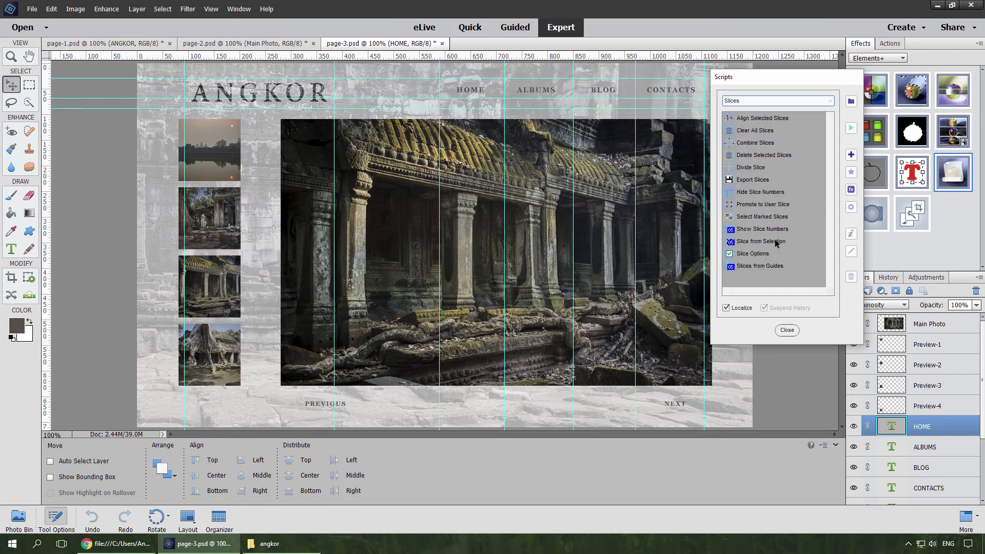
double_click(758, 266)
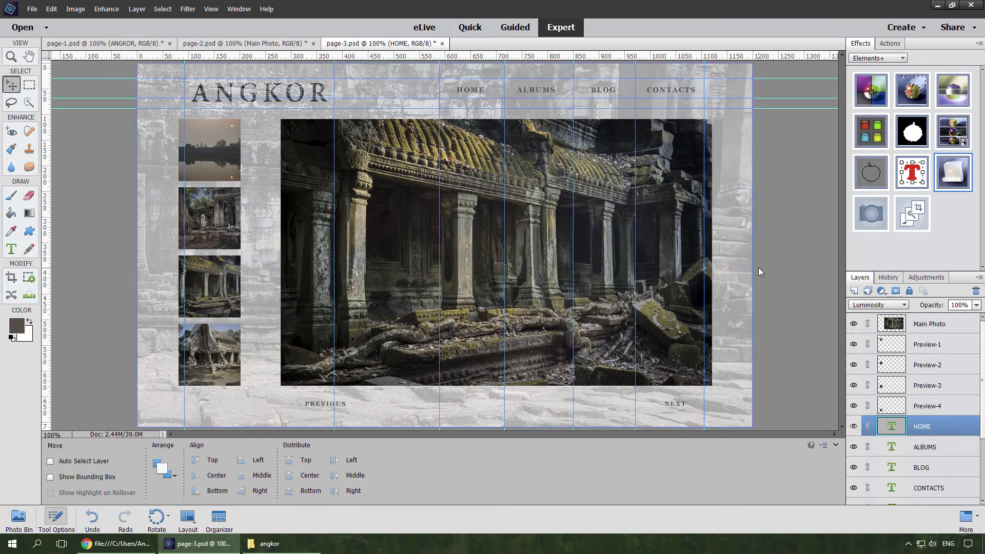
Step: Run Show Slice Numbers and adjust a View menu option
double_click(952, 176)
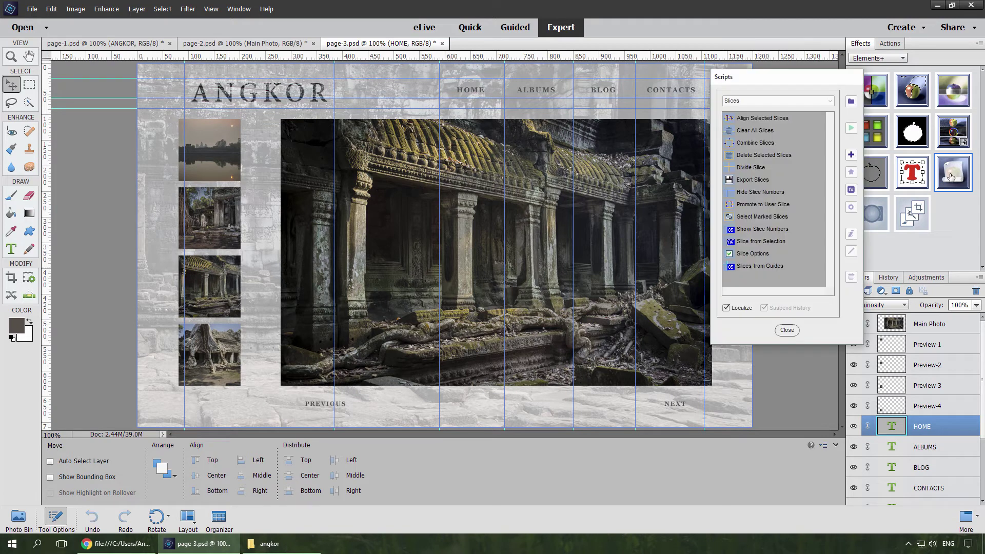
double_click(774, 234)
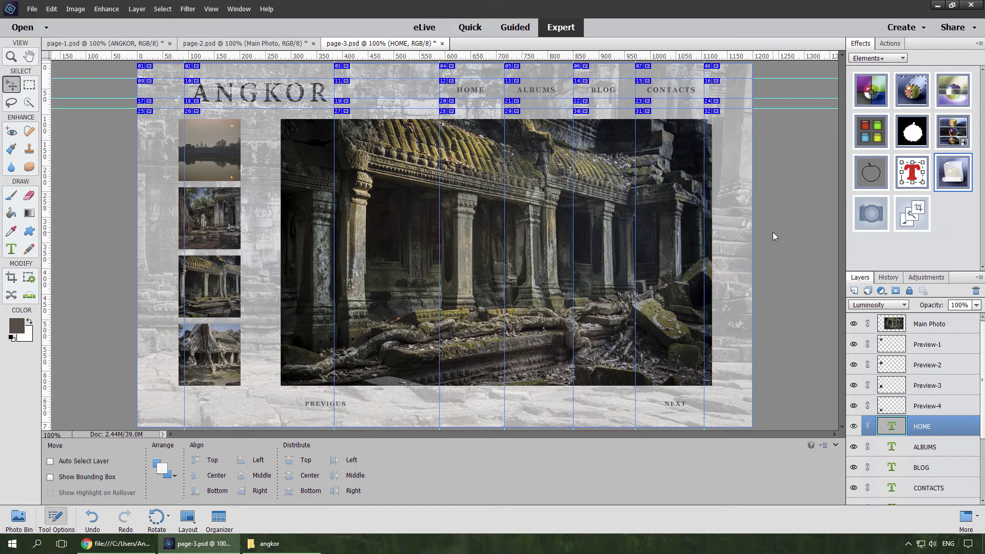
left_click(212, 10)
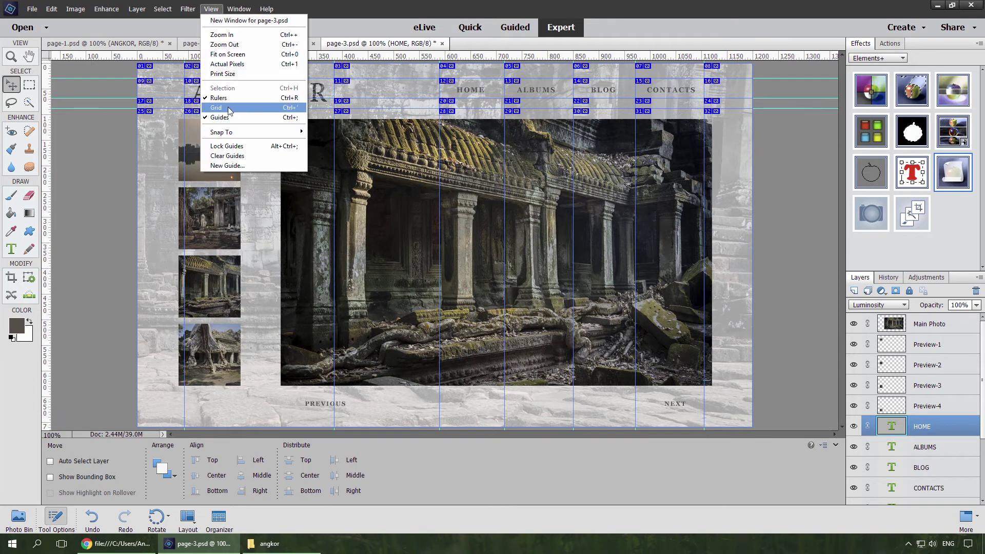
left_click(230, 117)
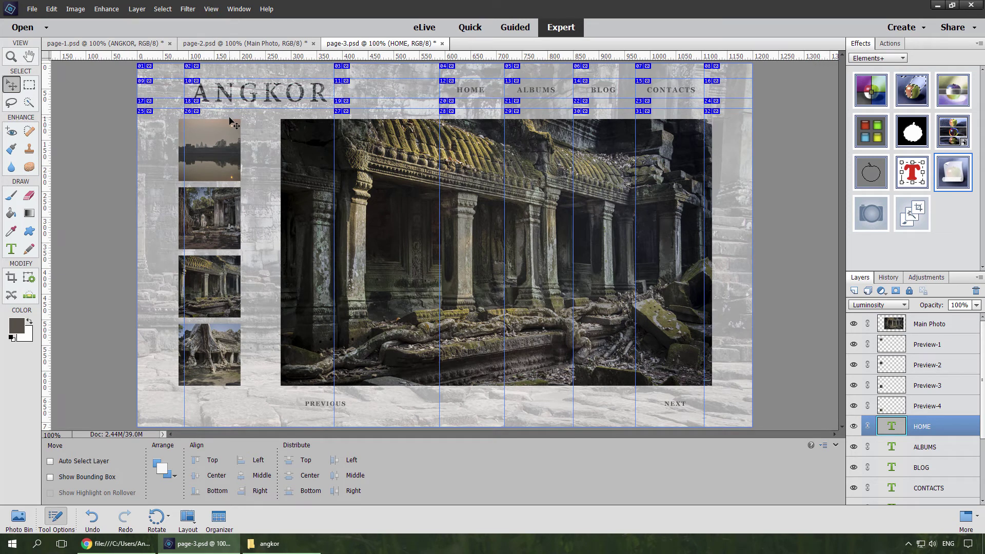
Step: Marquee the NEXT label and make it a slice with Slice from Selection
left_click(29, 87)
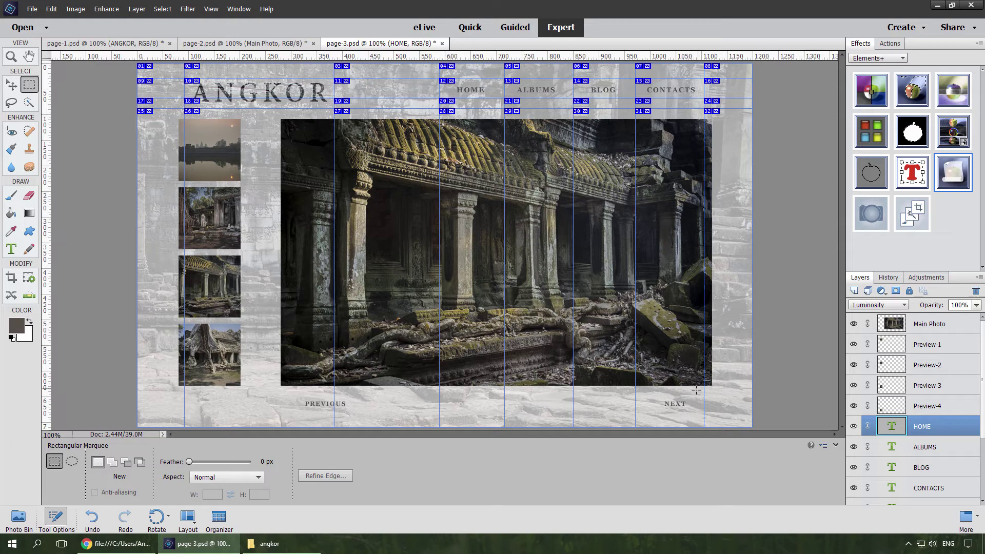
left_click_drag(696, 391, 652, 414)
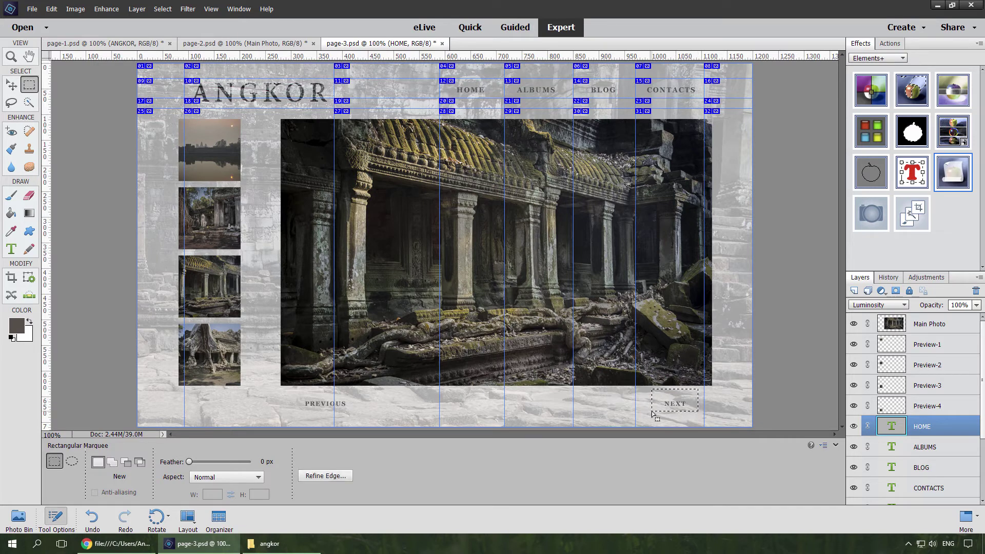
double_click(953, 174)
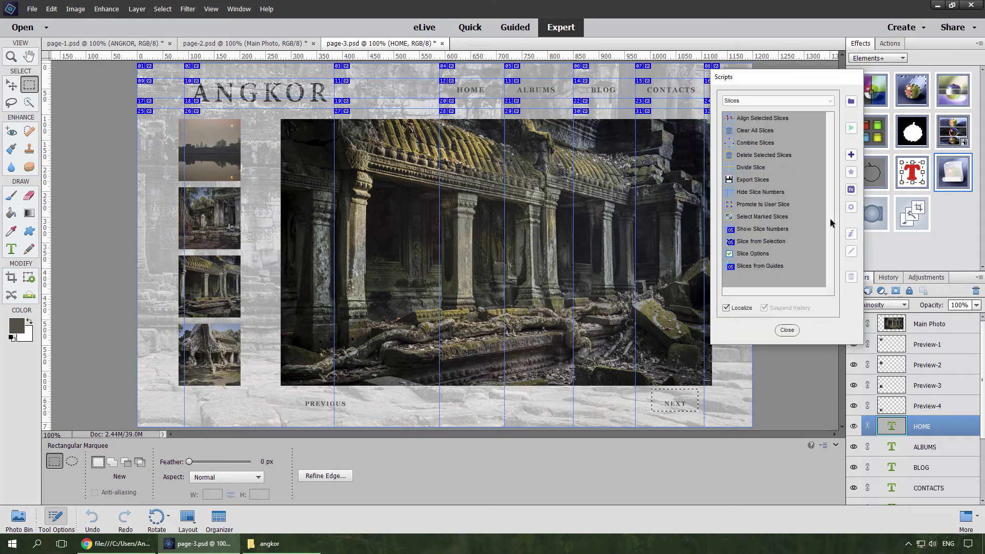
left_click(776, 244)
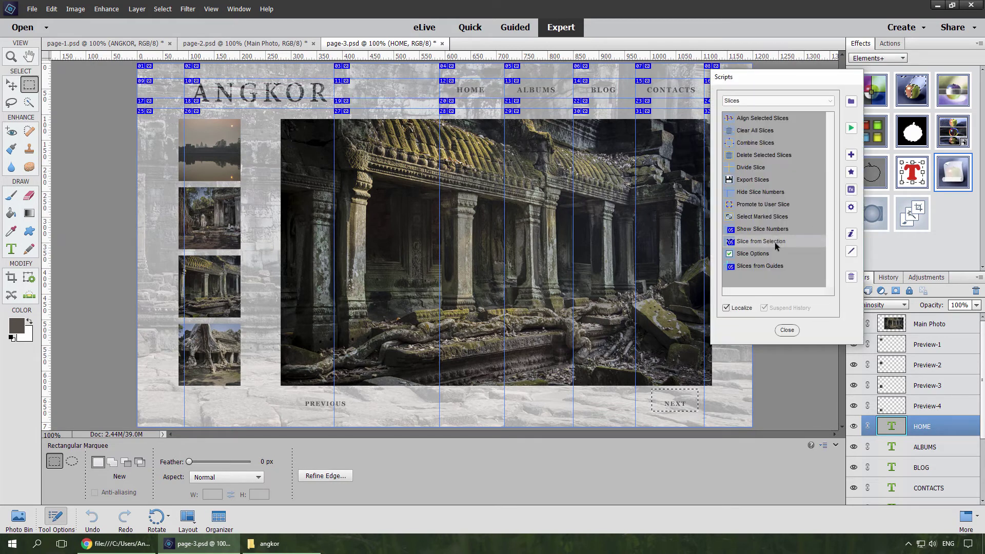
double_click(776, 244)
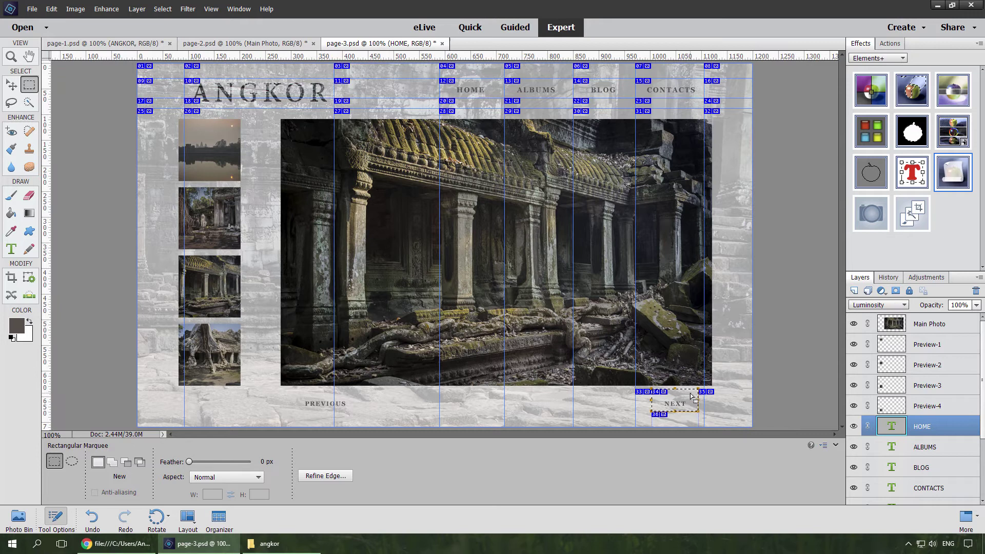
Step: Move the selection onto PREVIOUS and make it a slice too
left_click_drag(693, 398, 343, 401)
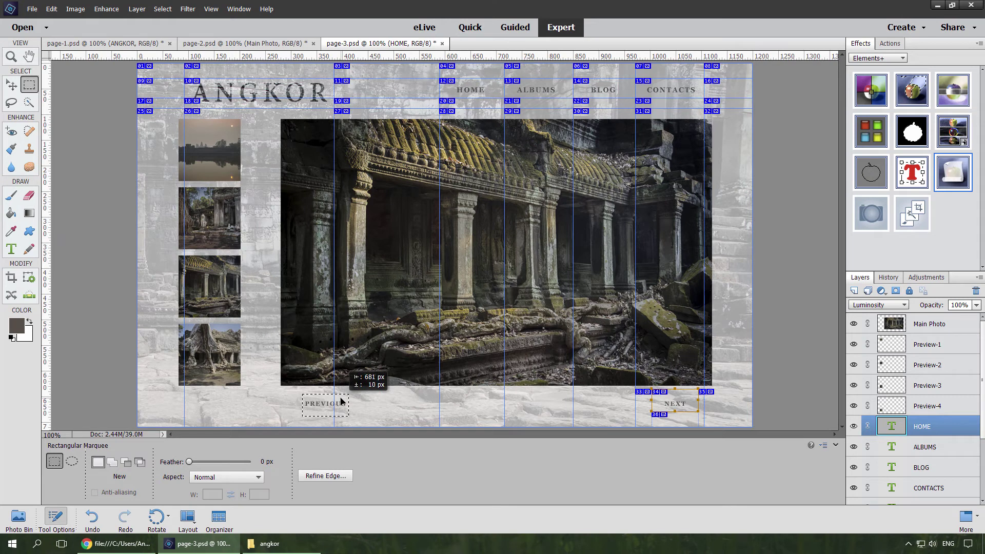
double_click(955, 179)
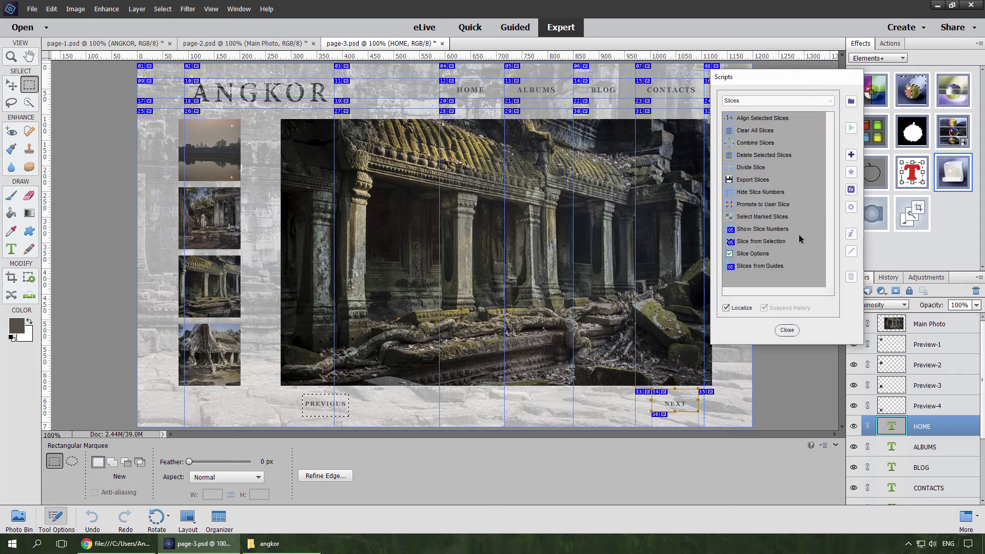
double_click(769, 243)
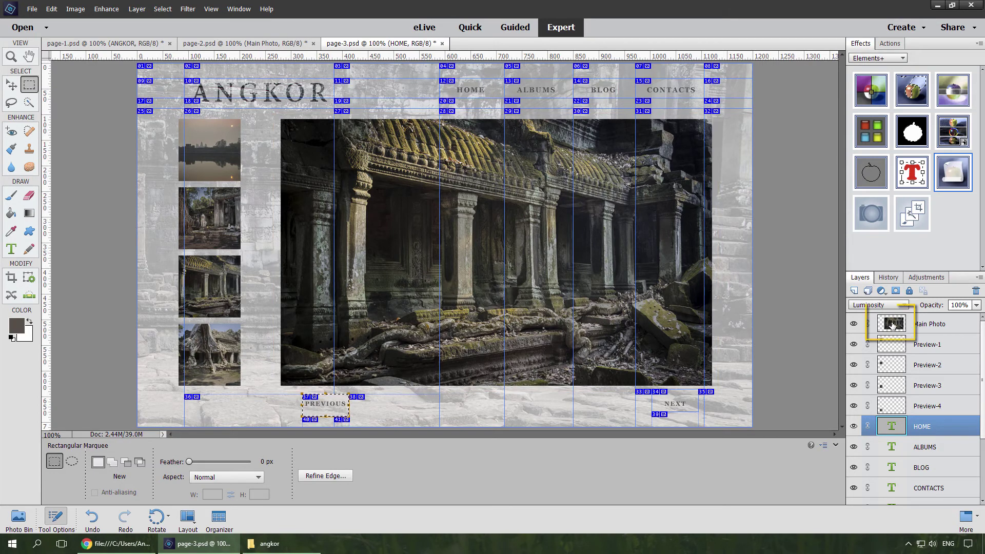
Step: Create slices from the Main Photo, Preview-1 and Preview-2 layer selections
left_click(893, 326, "ctrl")
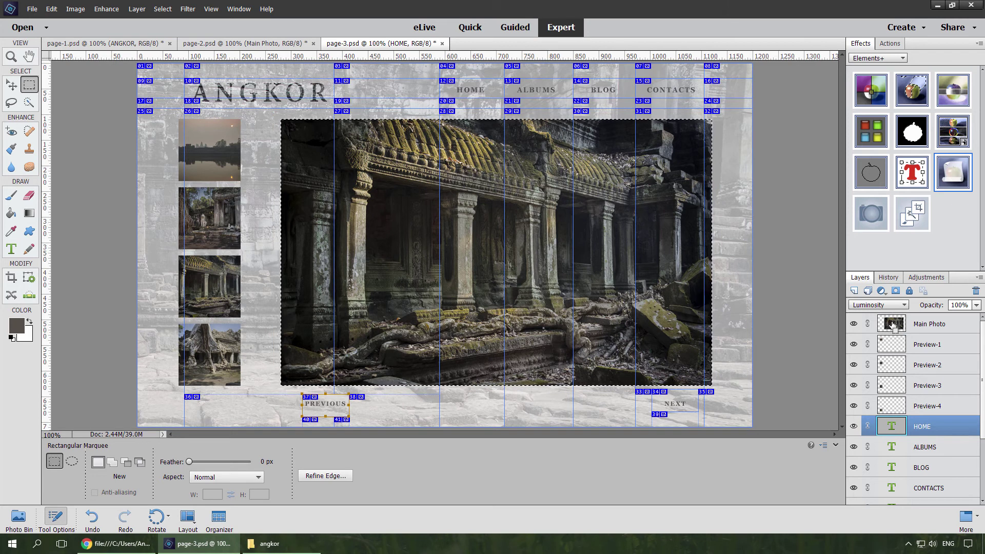
double_click(955, 178)
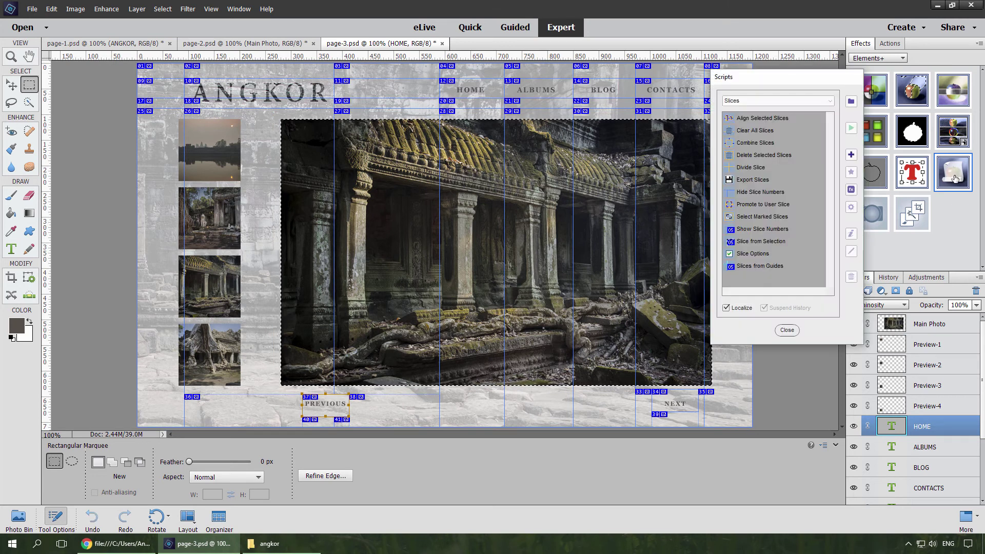
double_click(774, 244)
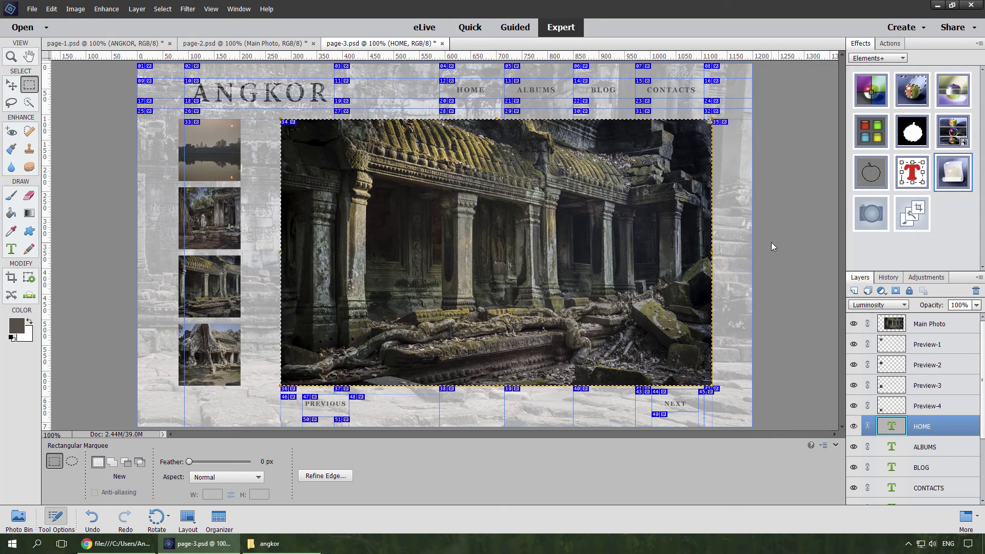
left_click(891, 344, "ctrl")
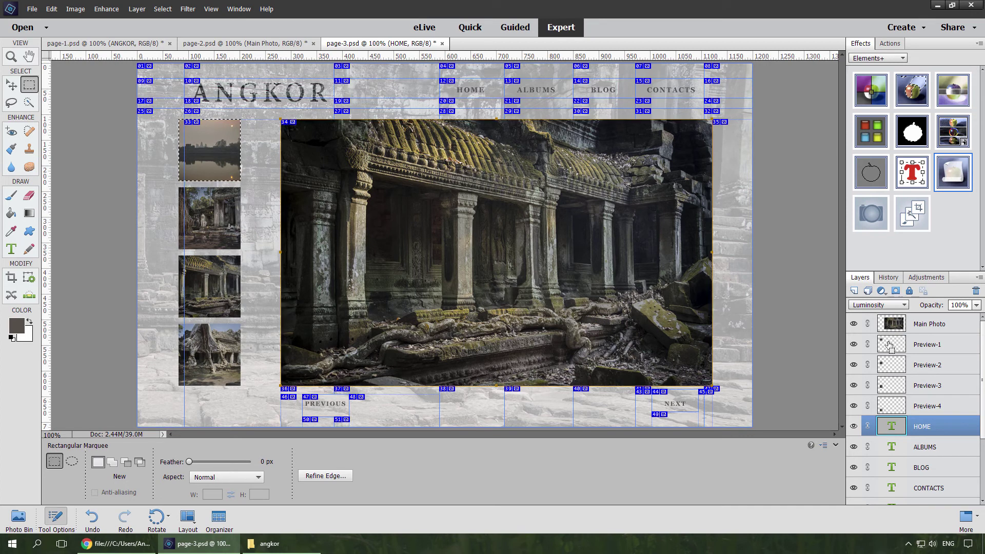
double_click(952, 178)
double_click(773, 244)
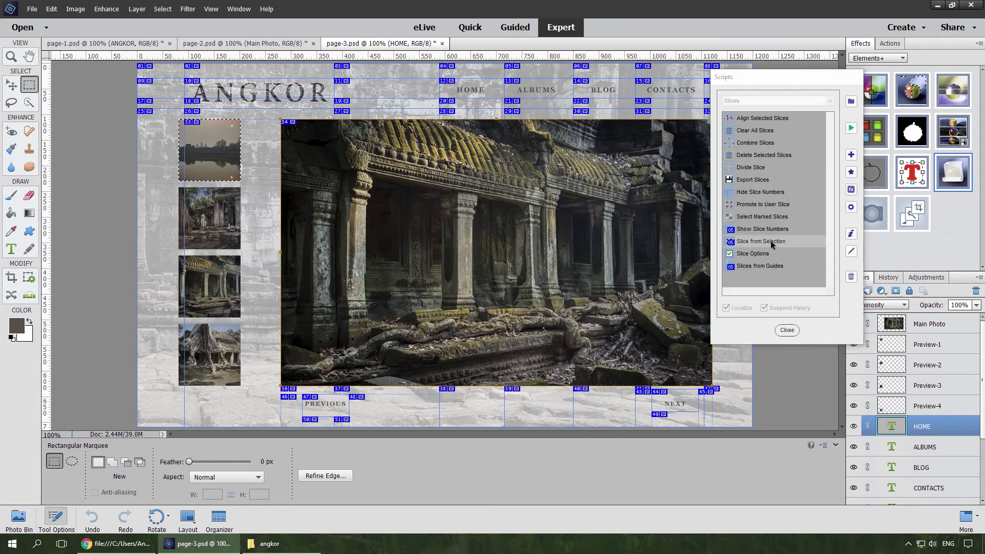
left_click(891, 365, "ctrl")
double_click(952, 179)
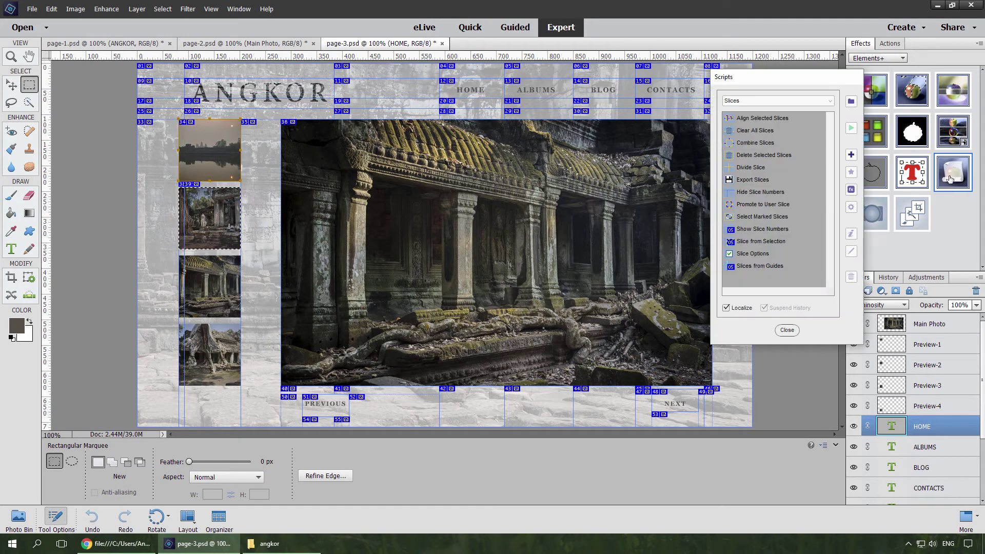
double_click(776, 245)
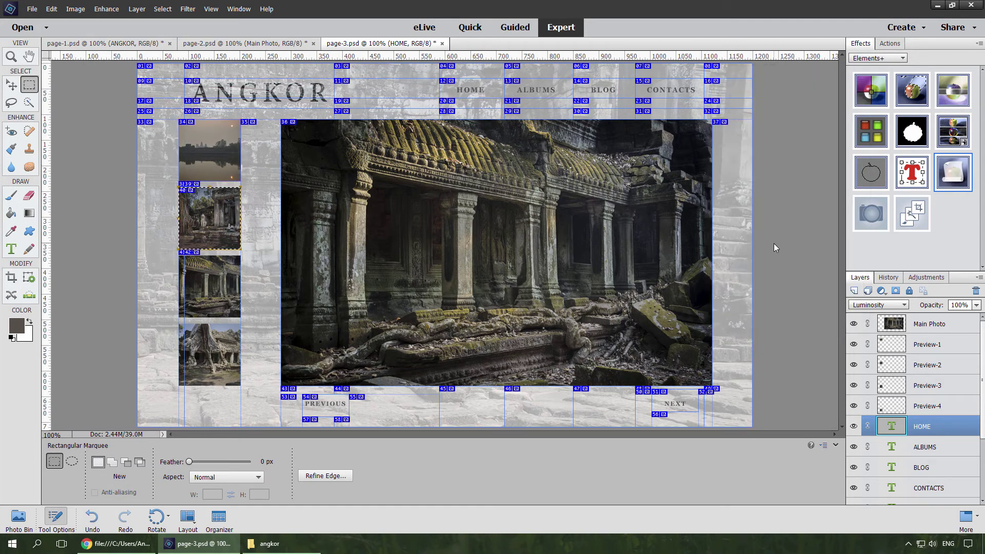
Step: Create slices from the Preview-3 and Preview-4 layer selections
left_click(891, 385, "ctrl")
double_click(954, 179)
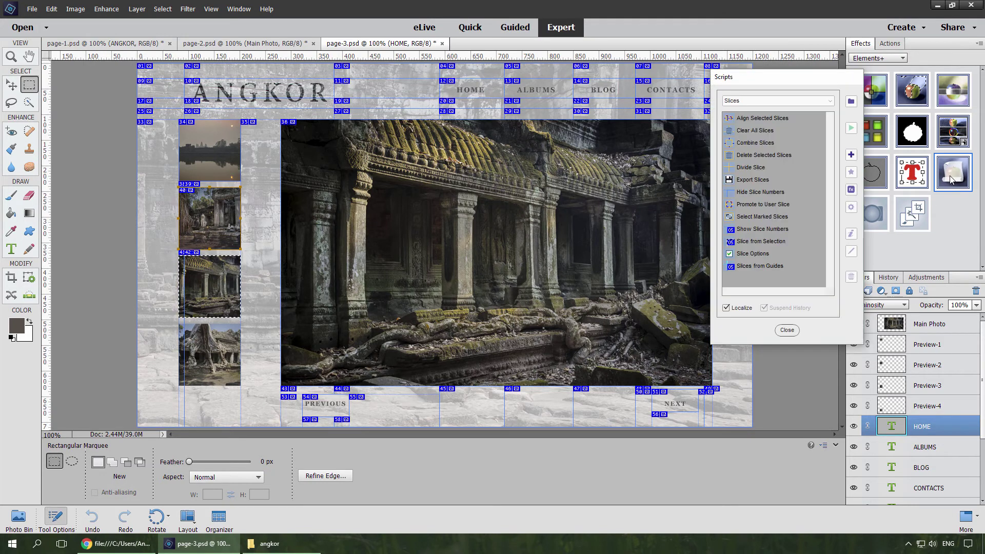
double_click(774, 240)
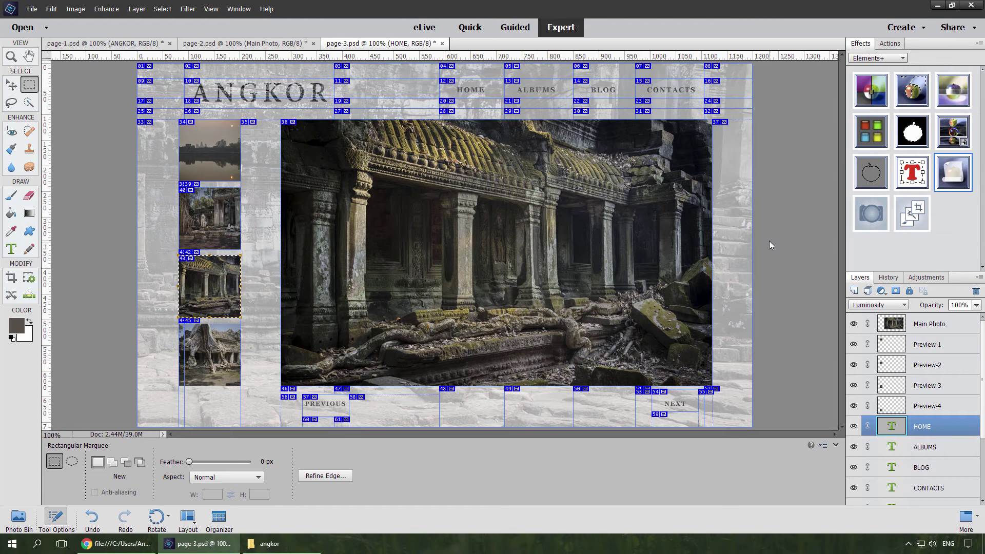
left_click(891, 406, "ctrl")
double_click(952, 182)
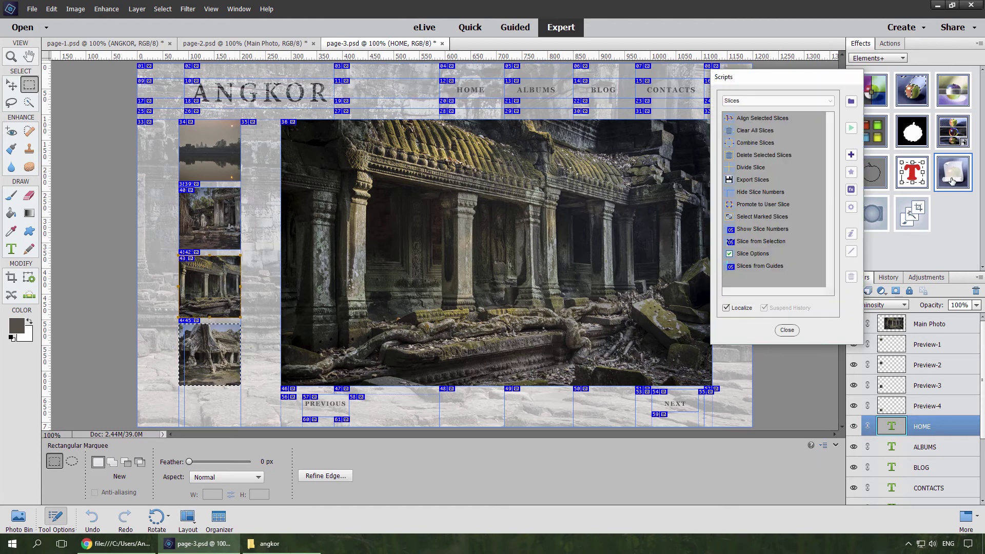
double_click(773, 242)
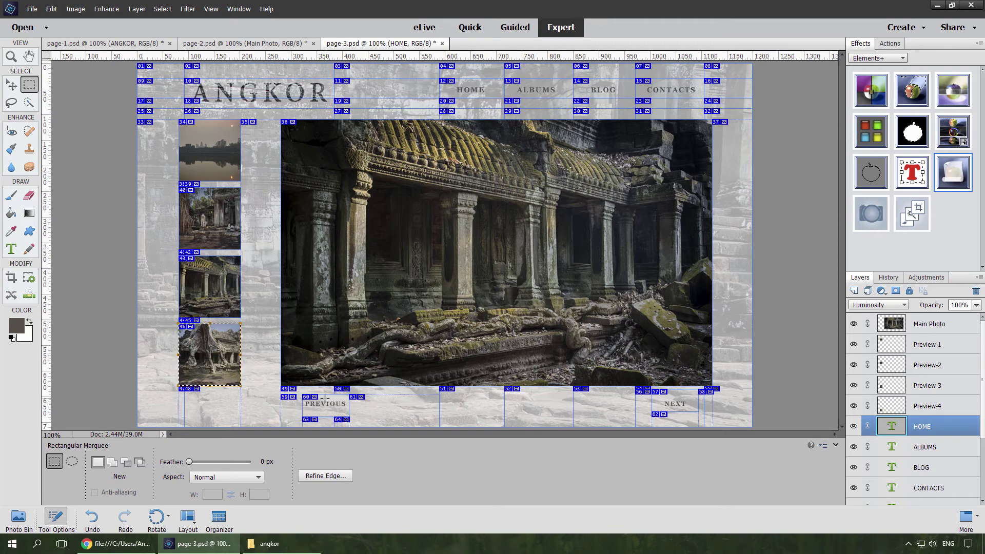
Step: Marquee the PREVIOUS label and select its slice with Select Marked Slices
left_click_drag(332, 399, 335, 411)
double_click(955, 174)
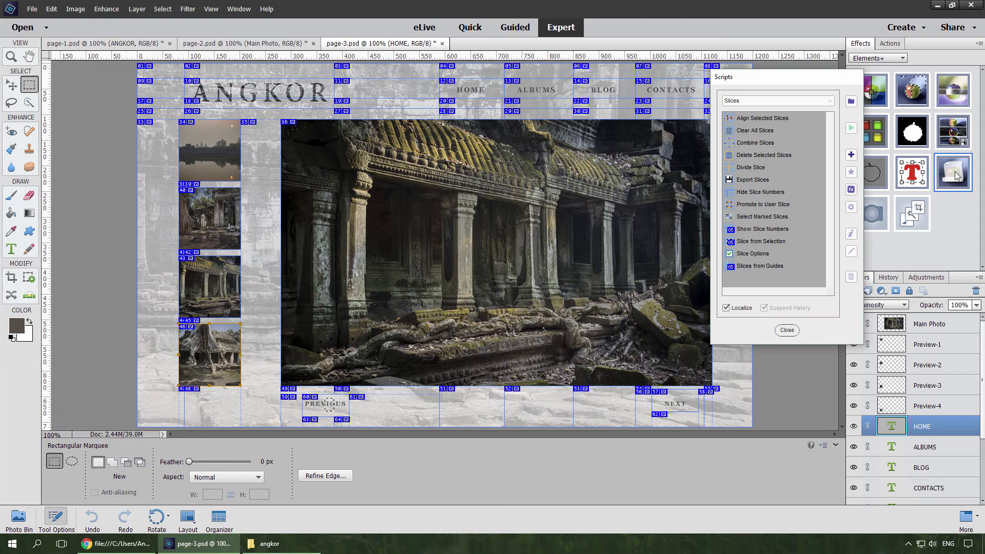
double_click(765, 216)
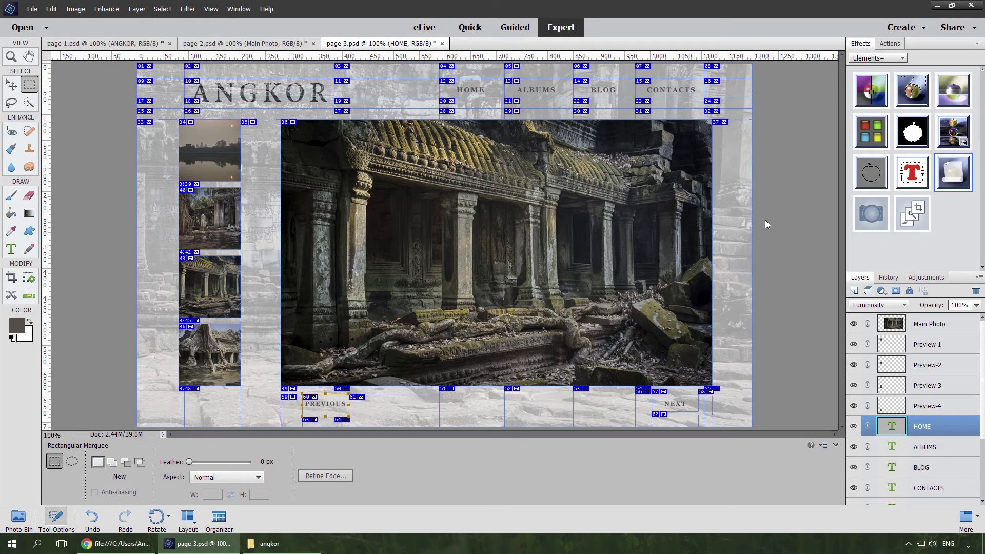
Step: In Slice Options, set the PREVIOUS slice width to 110 and X to 310
double_click(952, 178)
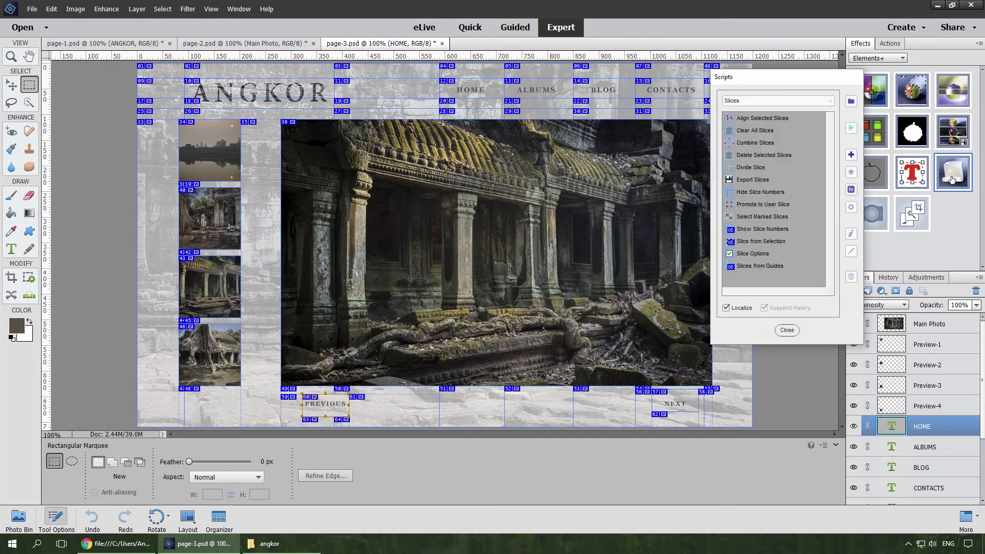
double_click(757, 253)
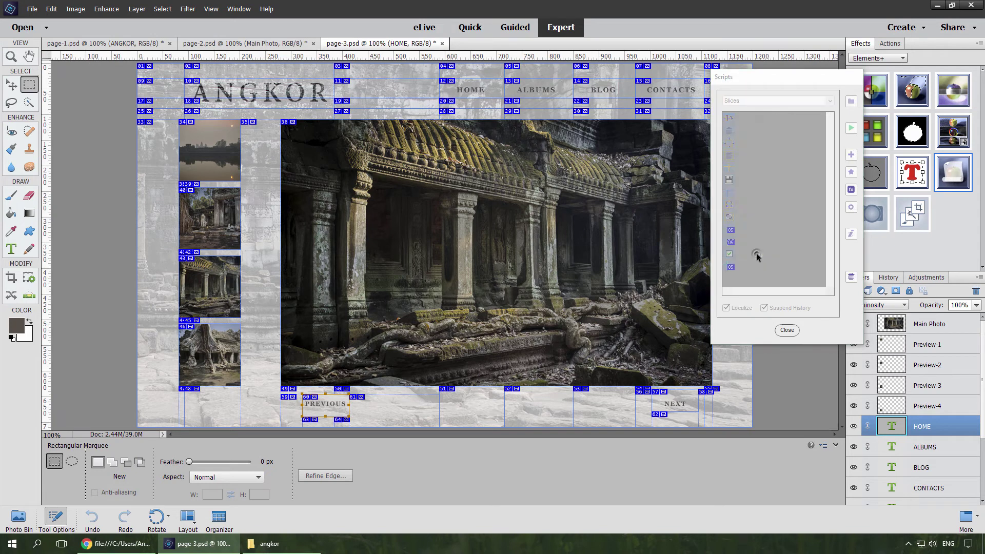
double_click(556, 276)
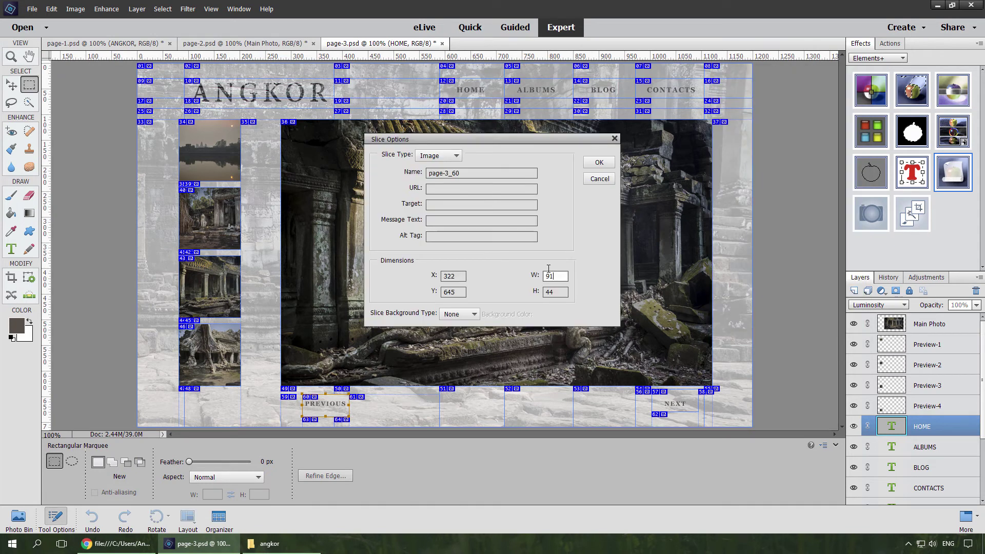
type("110")
left_click_drag(458, 276, 446, 276)
type("1")
left_click(590, 163)
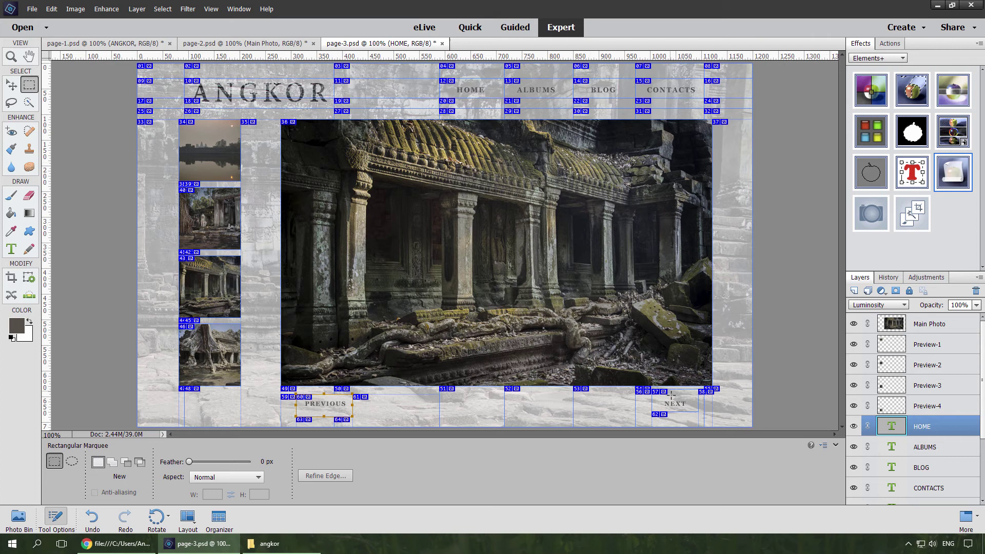
Step: Marquee the NEXT label and select its slice with Select Marked Slices
left_click_drag(673, 394, 687, 410)
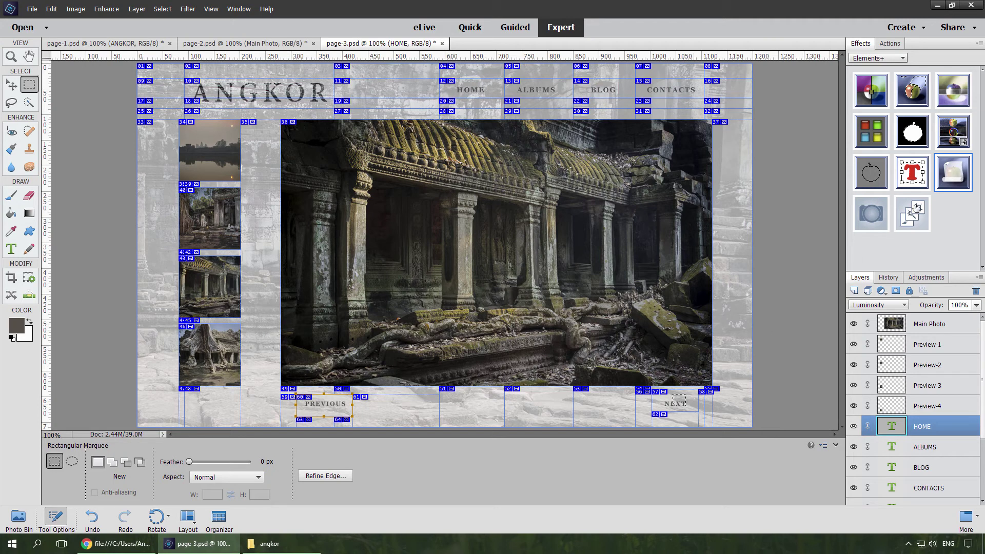
double_click(952, 177)
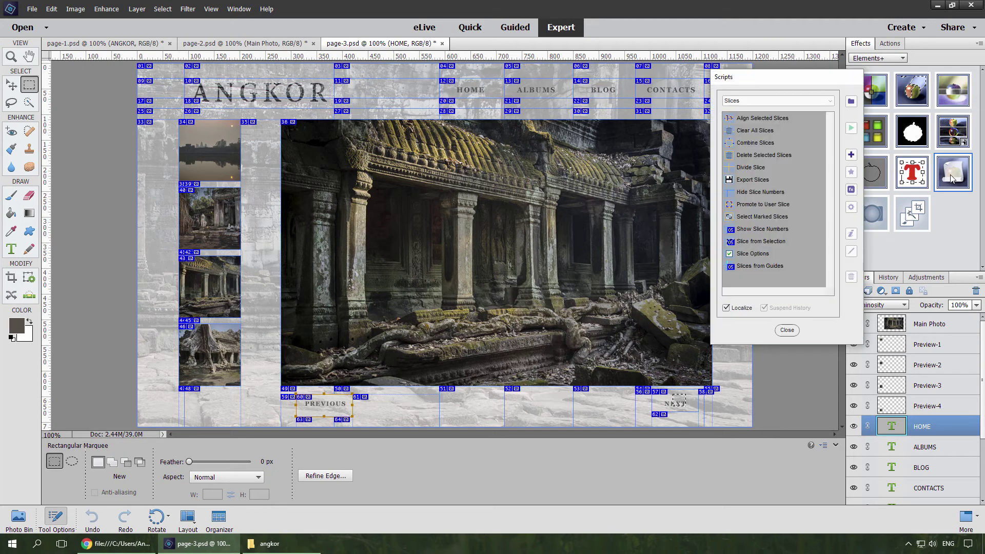
left_click(764, 217)
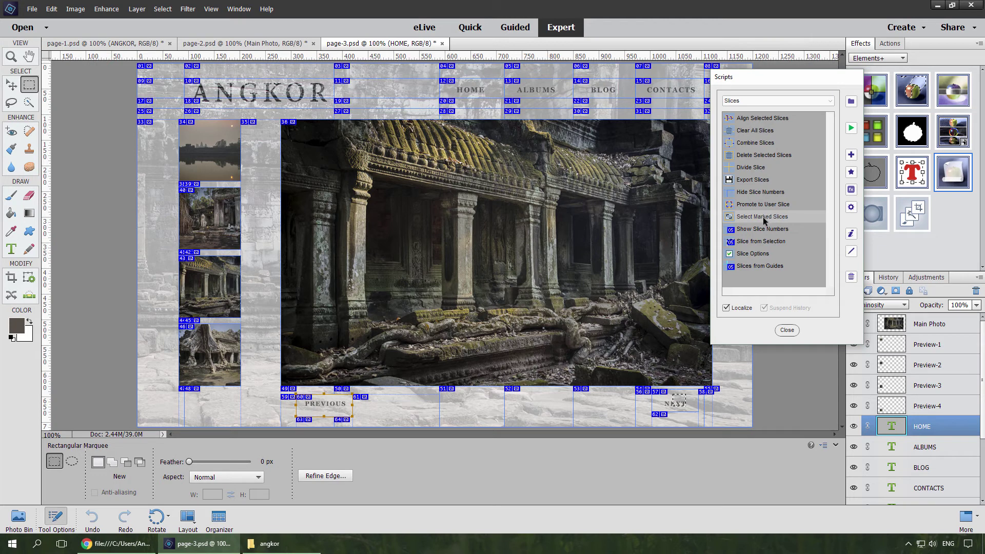
double_click(763, 217)
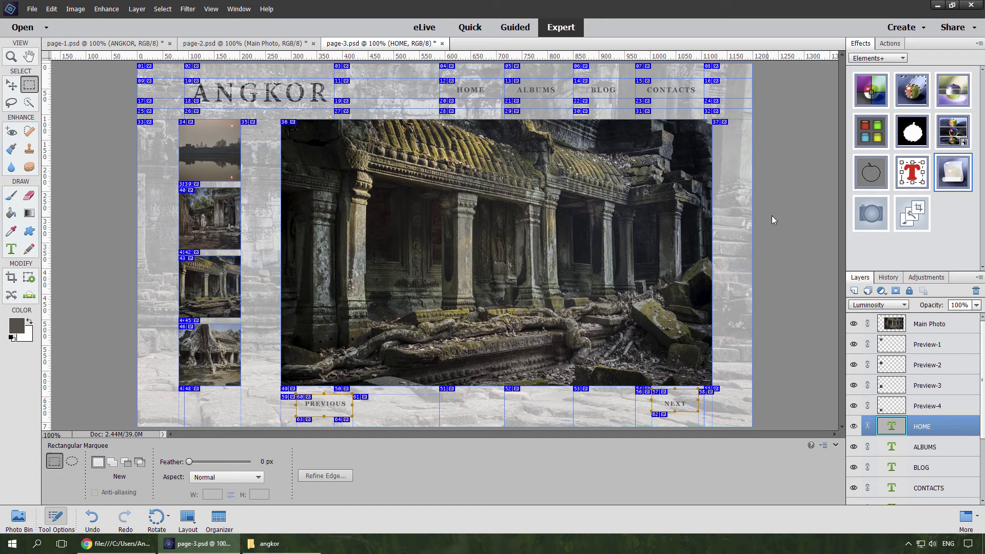
Step: Align the selected button slices by their vertical centres
double_click(954, 173)
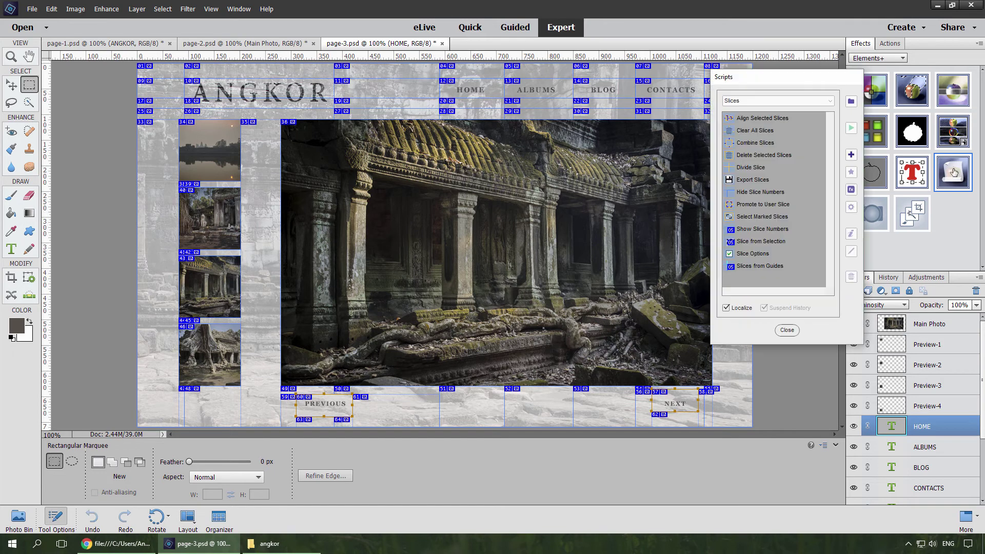
double_click(767, 116)
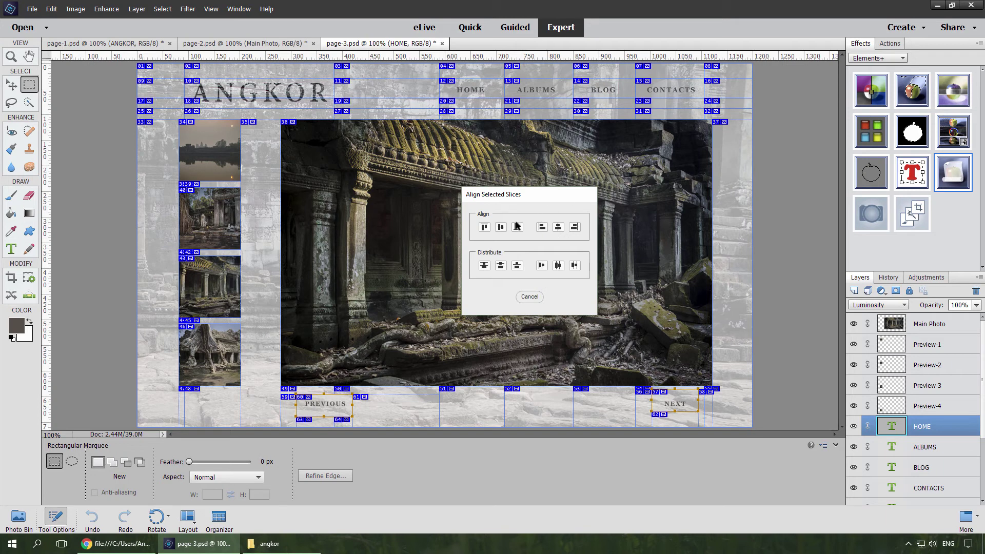
left_click(502, 227)
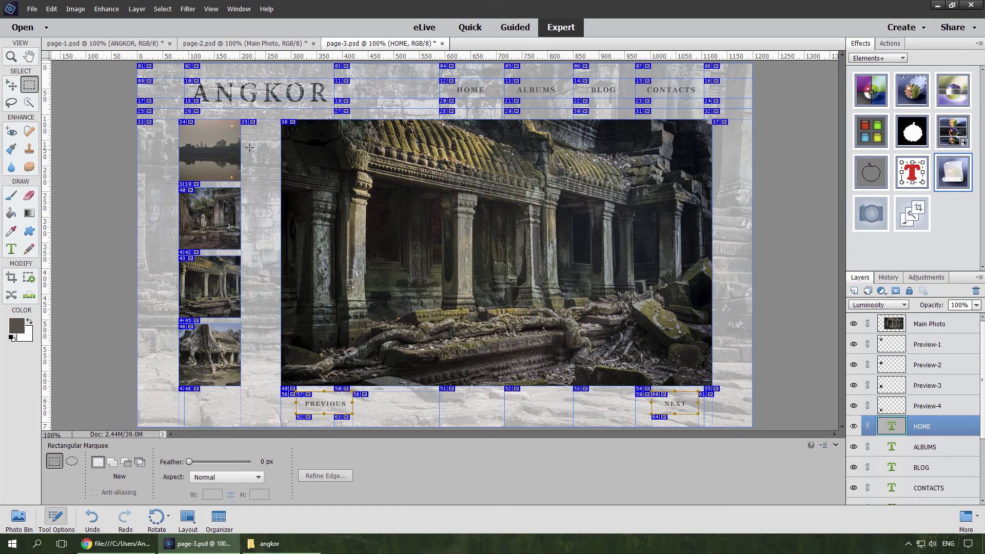
Step: Marquee the small left-edge slices beside ANGKOR, select them, and delete them
left_click_drag(155, 74, 167, 137)
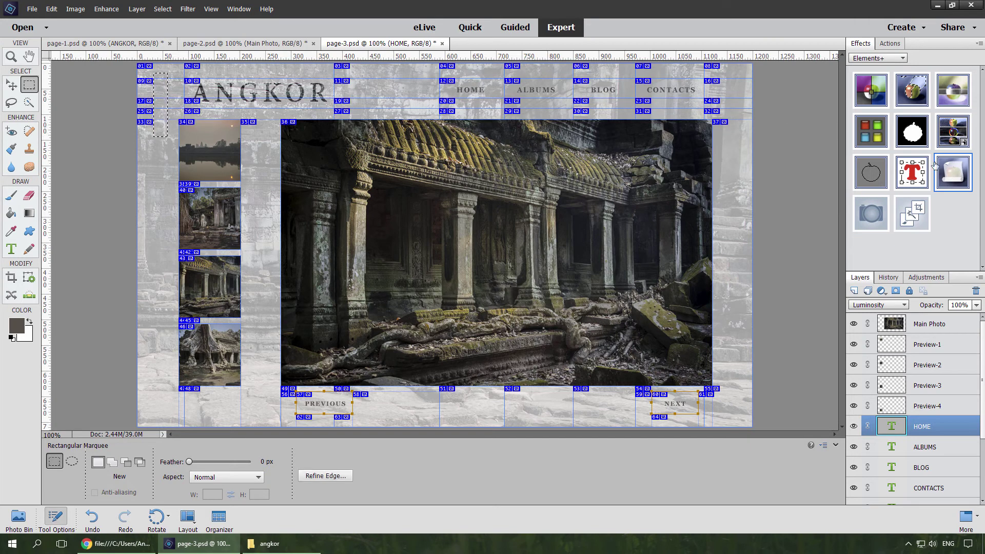
double_click(951, 170)
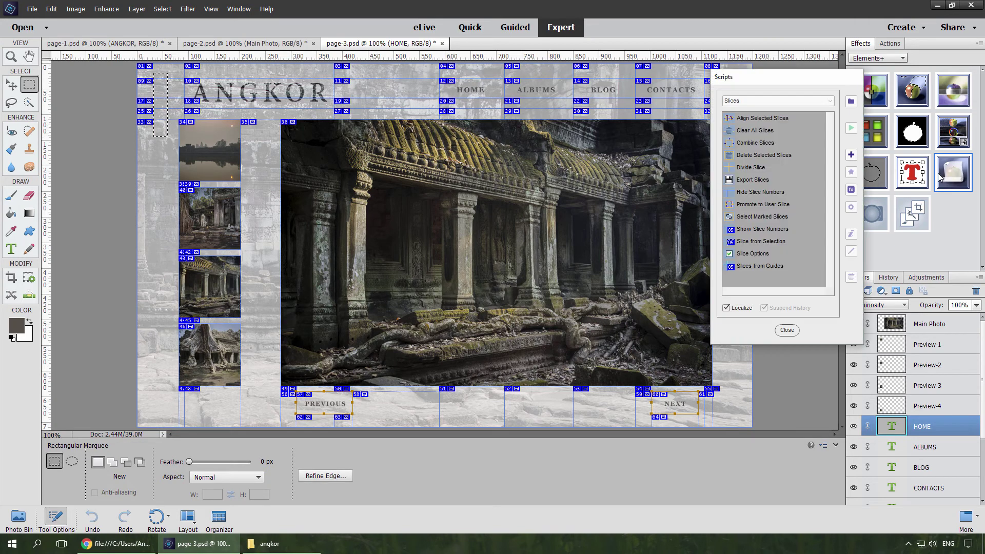
double_click(765, 216)
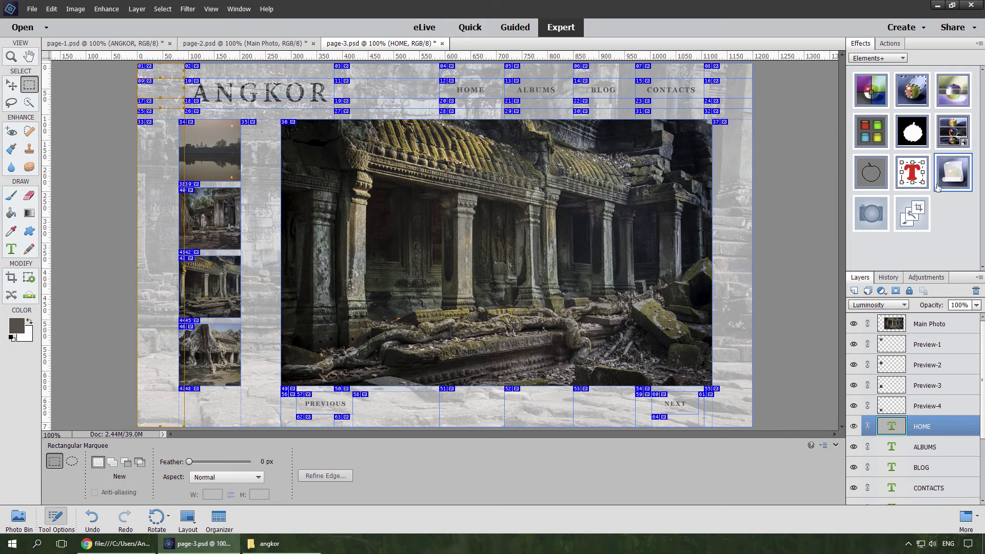
double_click(954, 178)
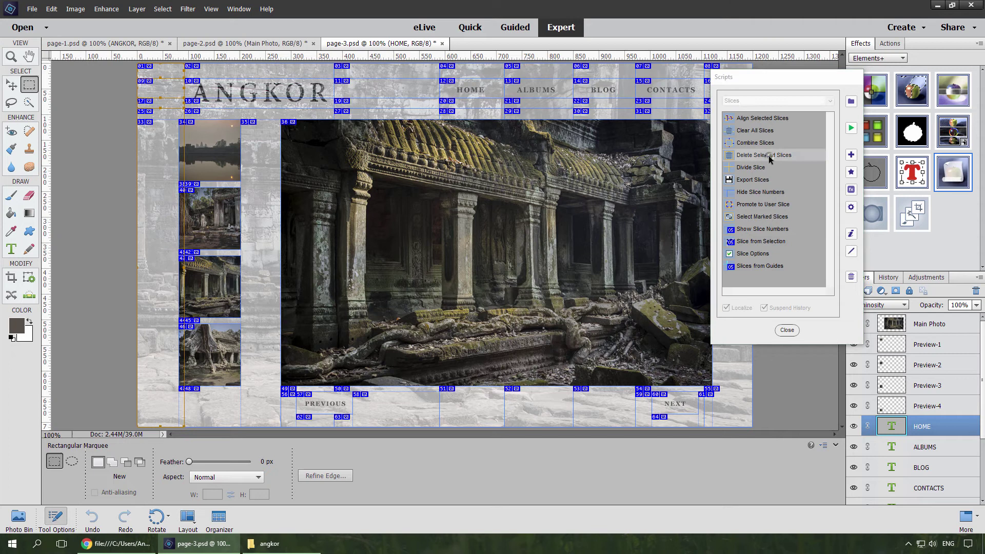
double_click(769, 155)
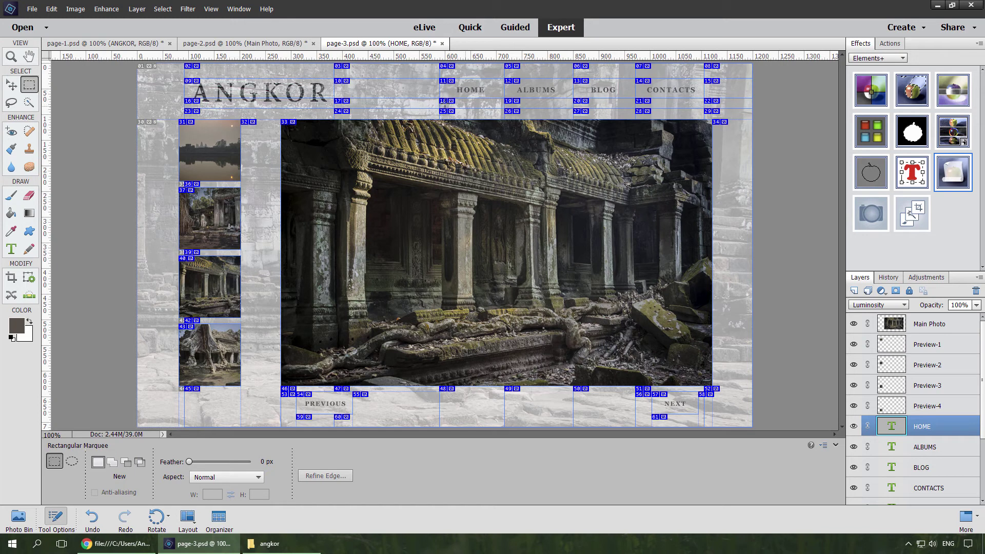
Step: Delete the marked slices across the top strip and along the right edge
left_click_drag(317, 69, 671, 74)
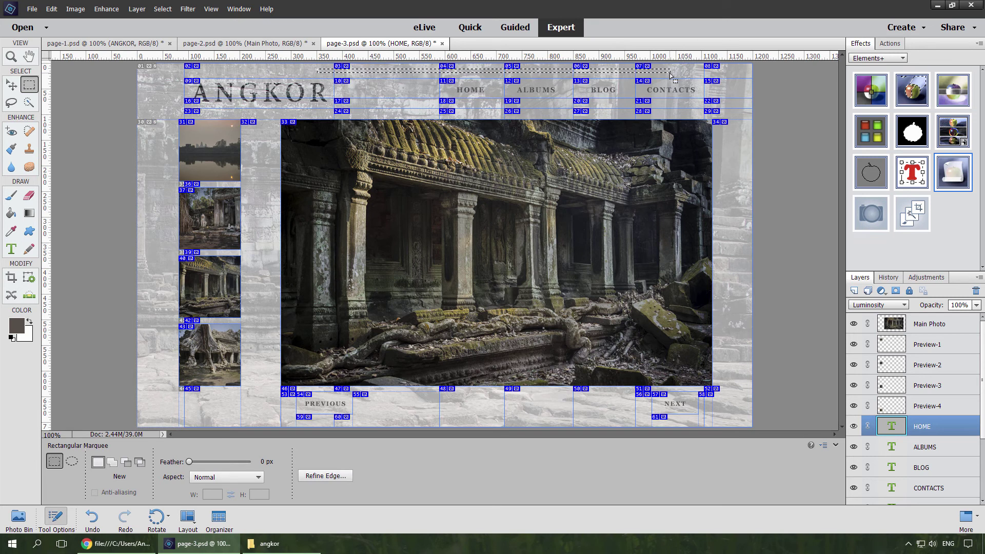
double_click(951, 174)
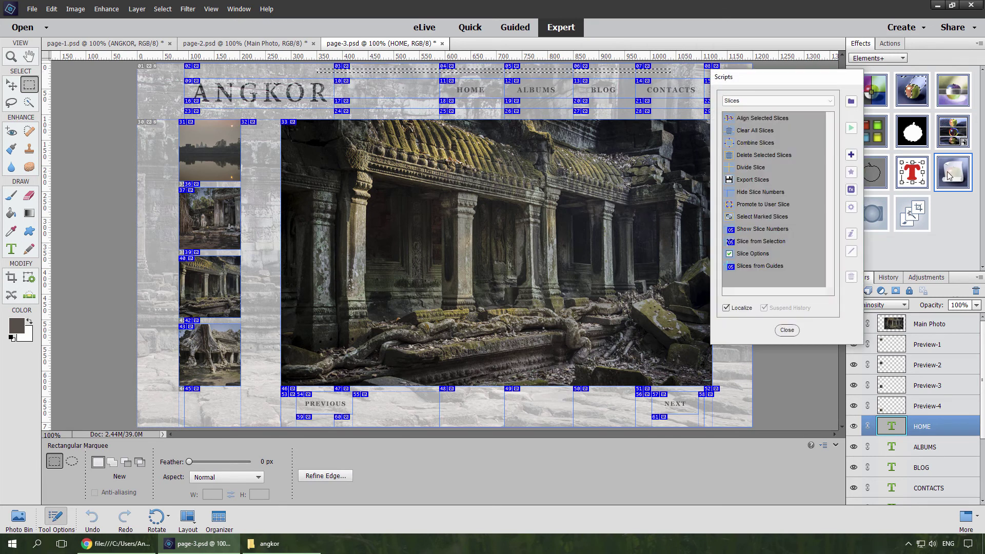
double_click(770, 153)
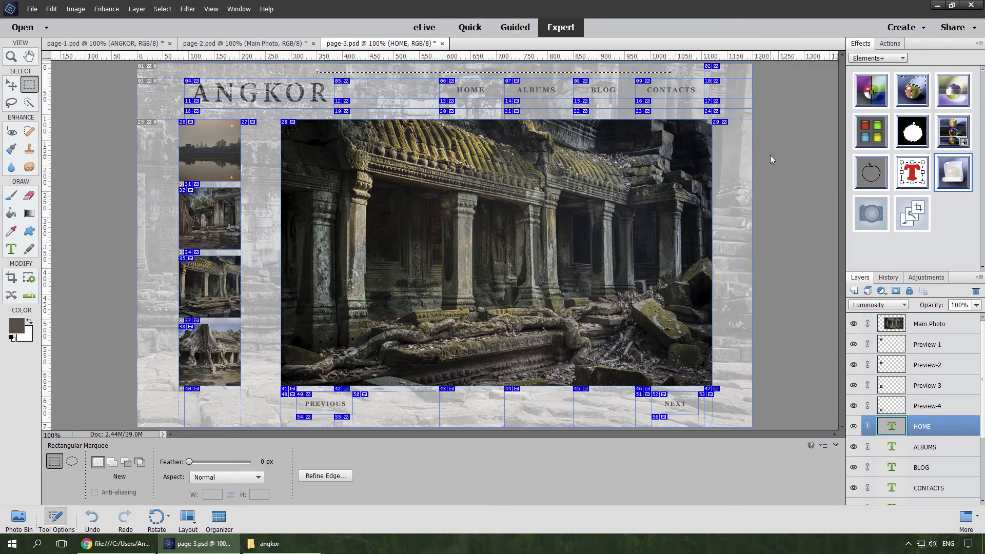
left_click_drag(731, 79, 741, 125)
double_click(955, 171)
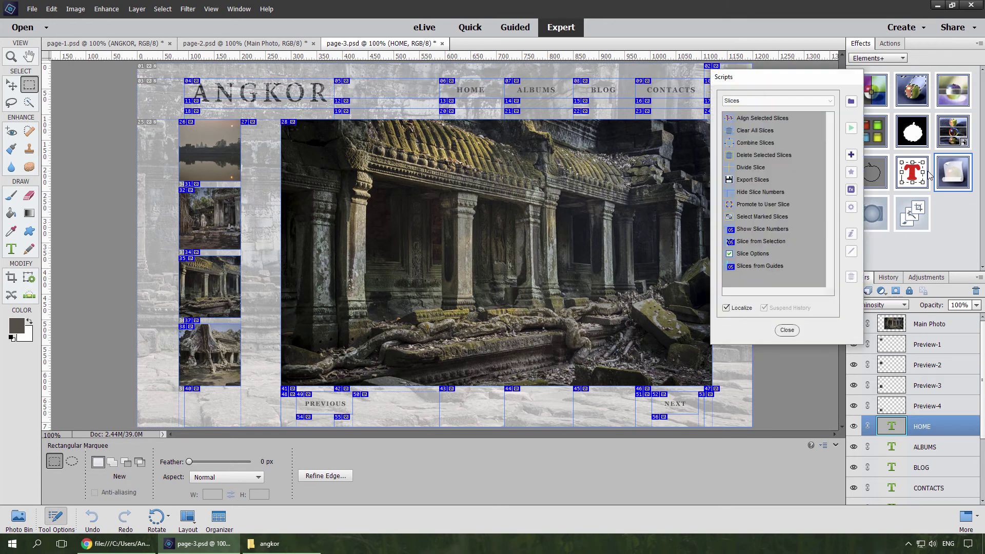
left_click(769, 152)
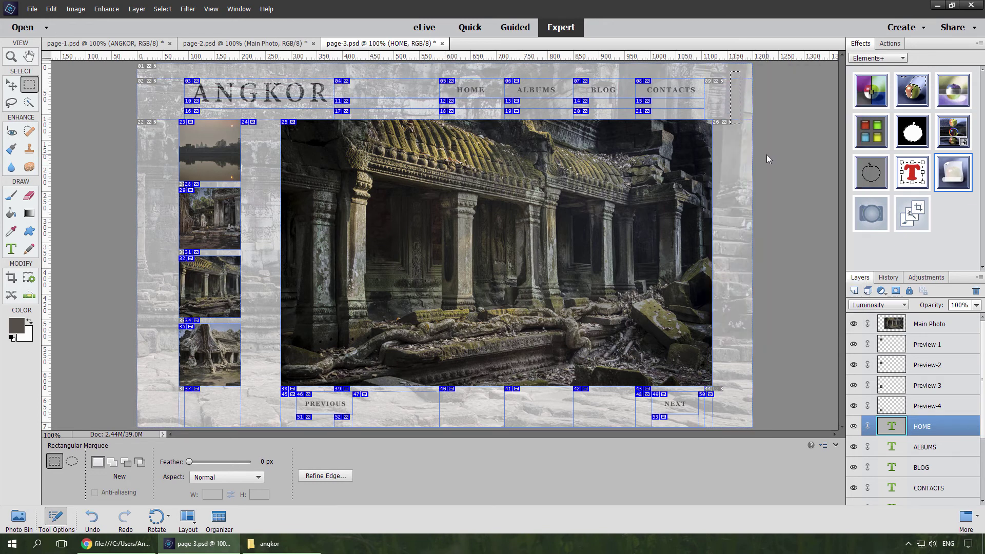
Step: Delete the small slices near HOME, under the navigation labels, and beside the first thumbnail
left_click_drag(378, 91, 395, 110)
double_click(946, 174)
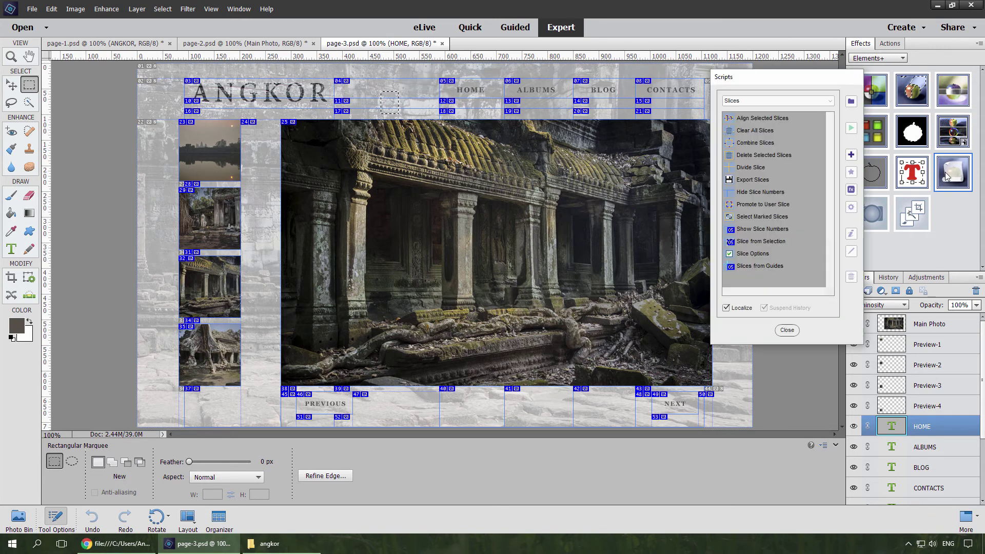
left_click(748, 155)
left_click_drag(393, 97, 659, 116)
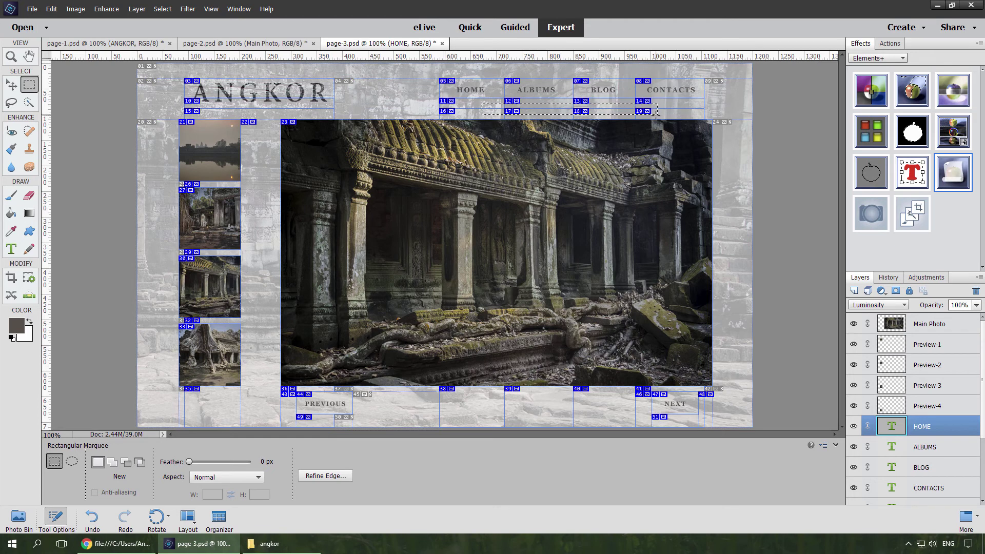
double_click(950, 173)
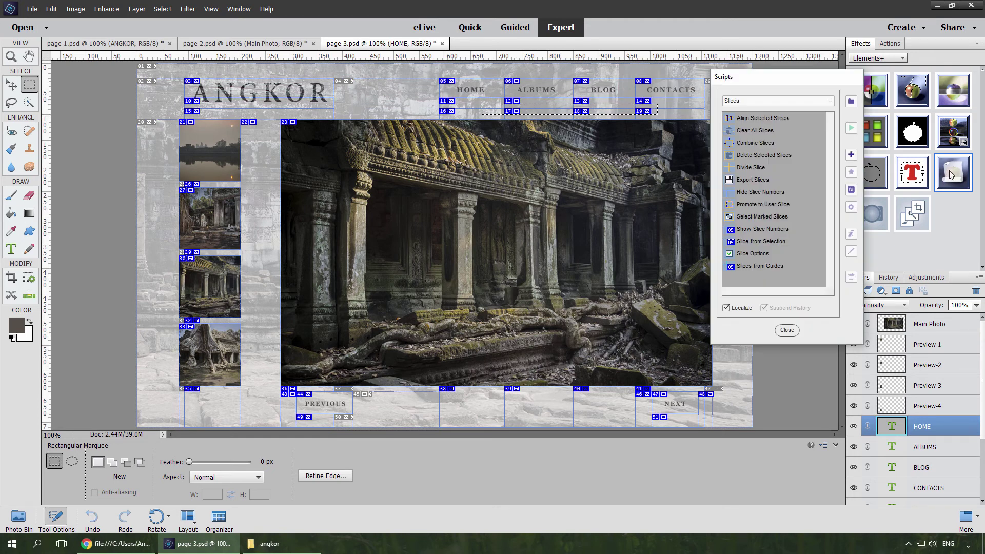
double_click(769, 155)
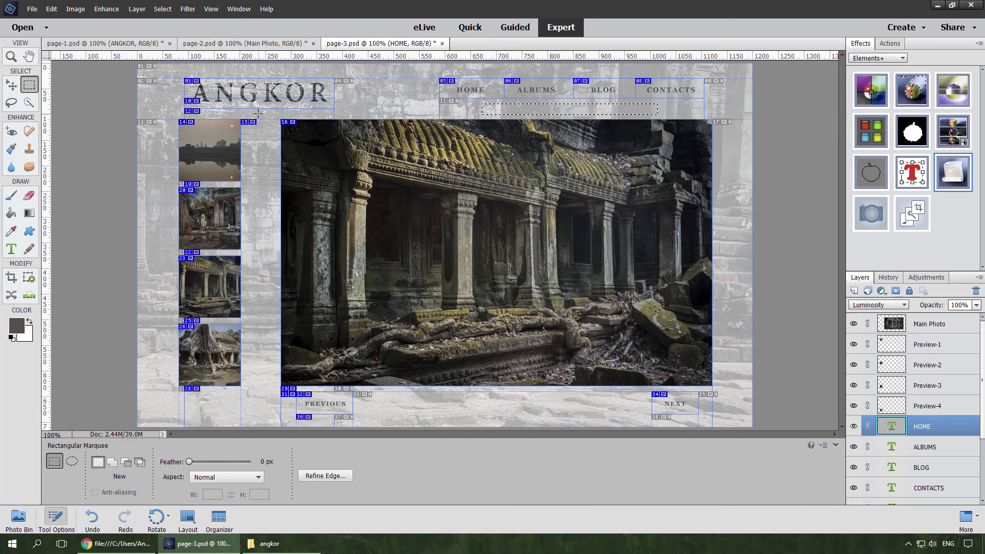
left_click_drag(257, 114, 272, 135)
double_click(952, 177)
double_click(777, 155)
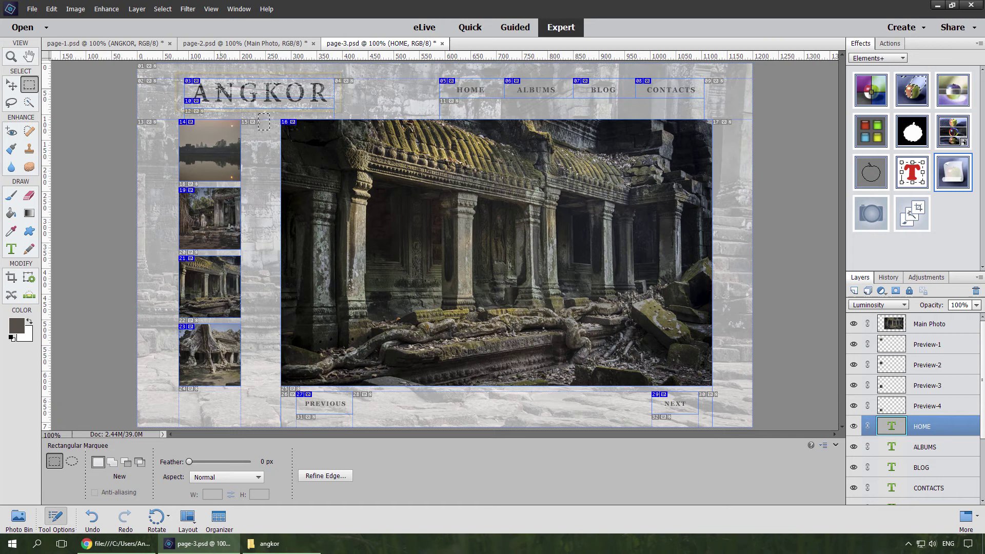
Step: Combine the slices over the ANGKOR title into one with the Combine Slices script
left_click_drag(210, 72, 235, 94)
double_click(952, 176)
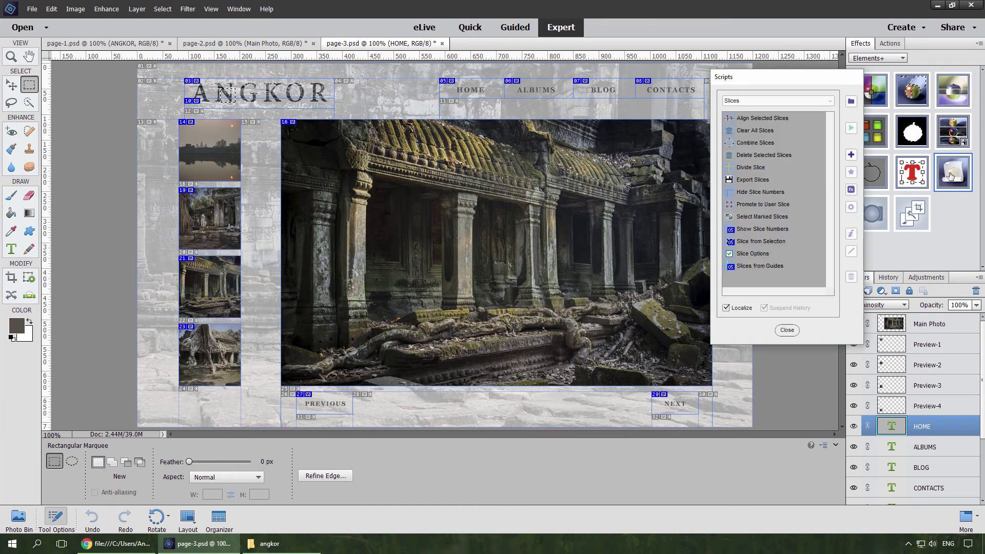
double_click(755, 144)
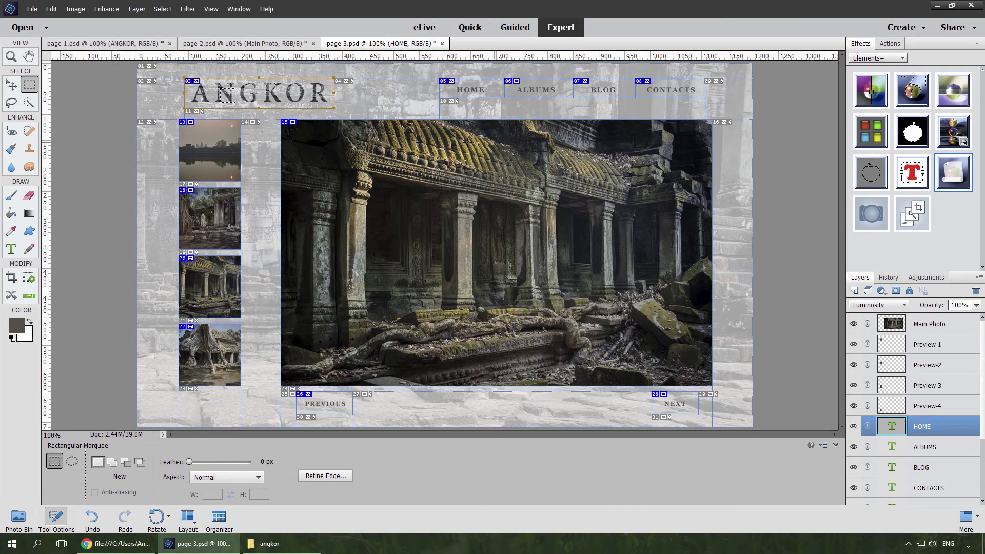
Step: Link the first thumbnail slice to page-1.html through Slice Options
left_click_drag(208, 140, 221, 152)
double_click(954, 175)
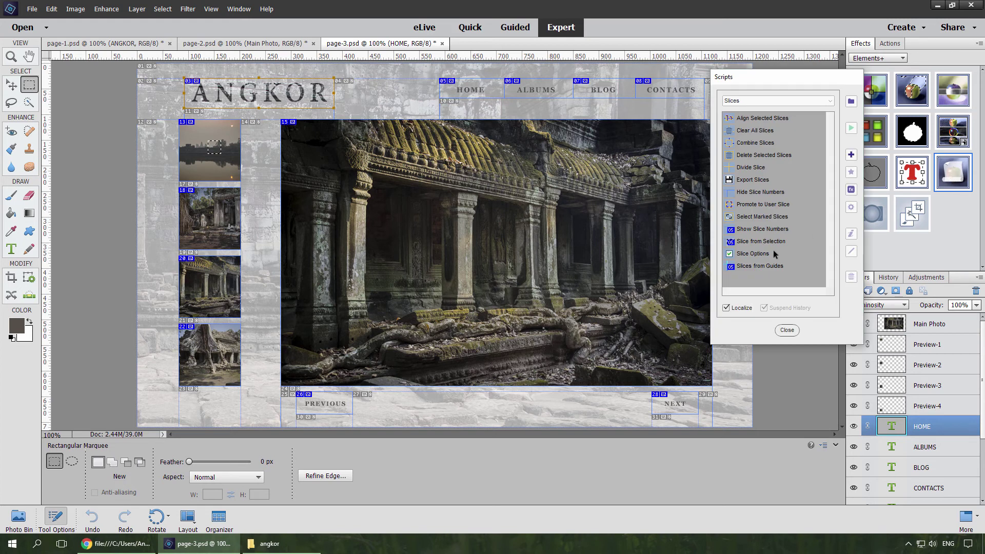
double_click(767, 253)
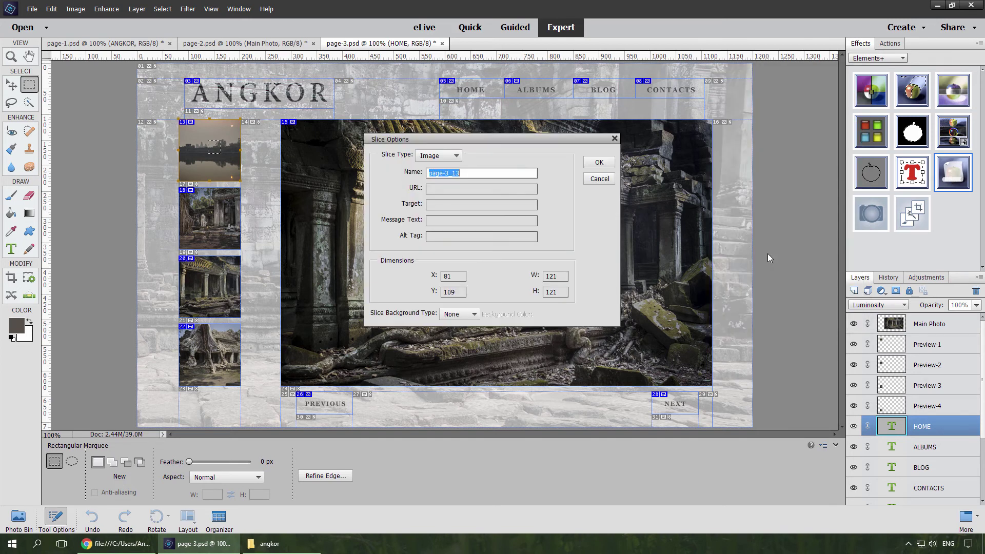
left_click(489, 188)
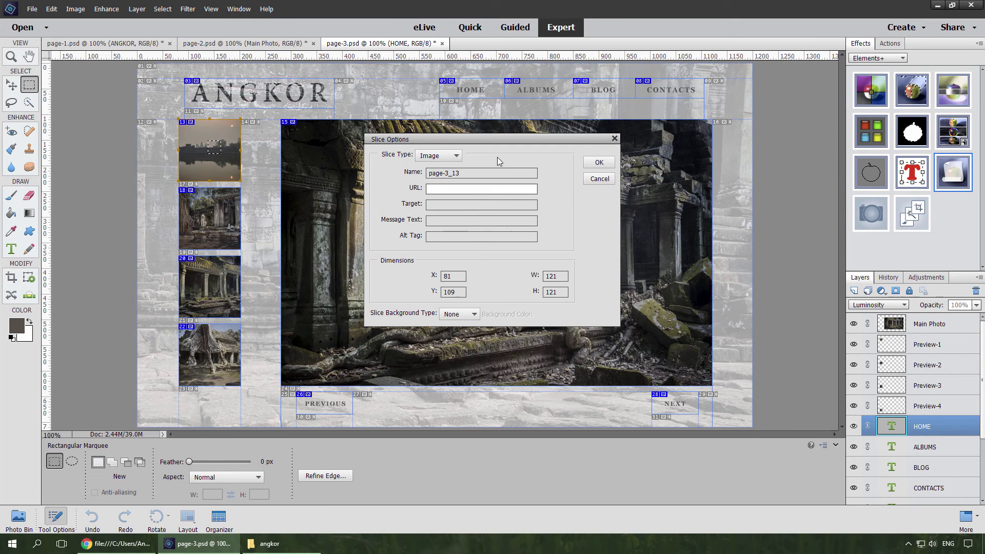
type("page-")
type("1.html")
left_click(591, 162)
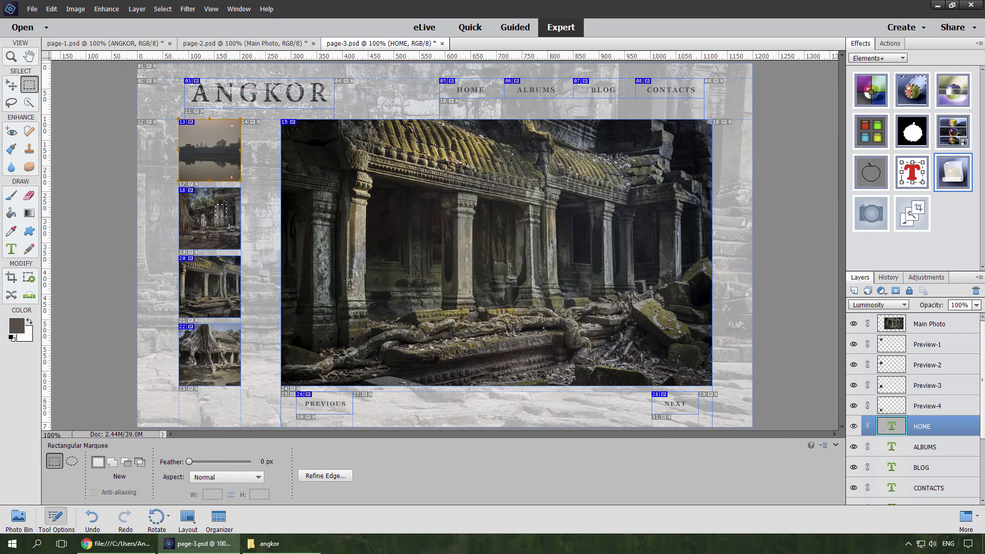
Step: Link the second thumbnail slice to page-2.html
double_click(955, 188)
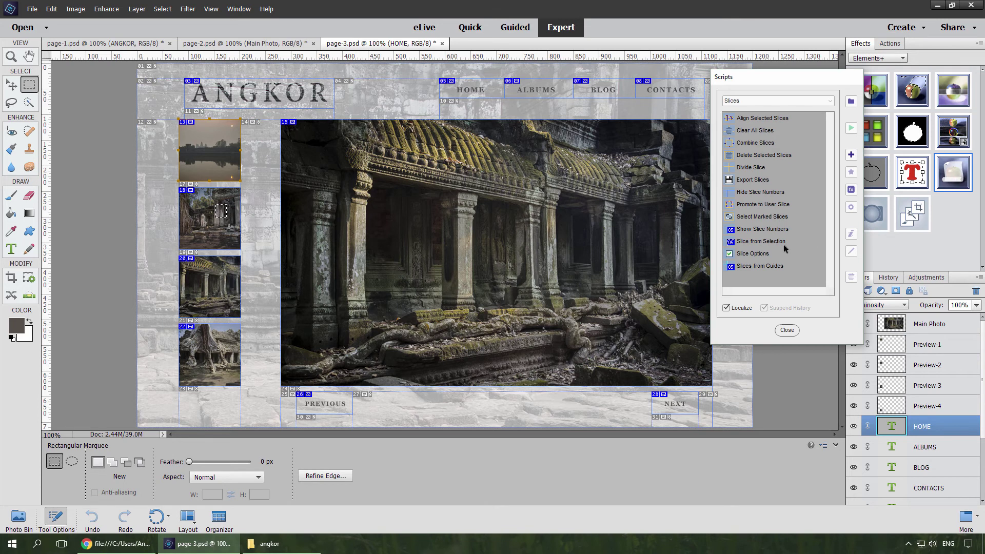
double_click(763, 253)
left_click(458, 190)
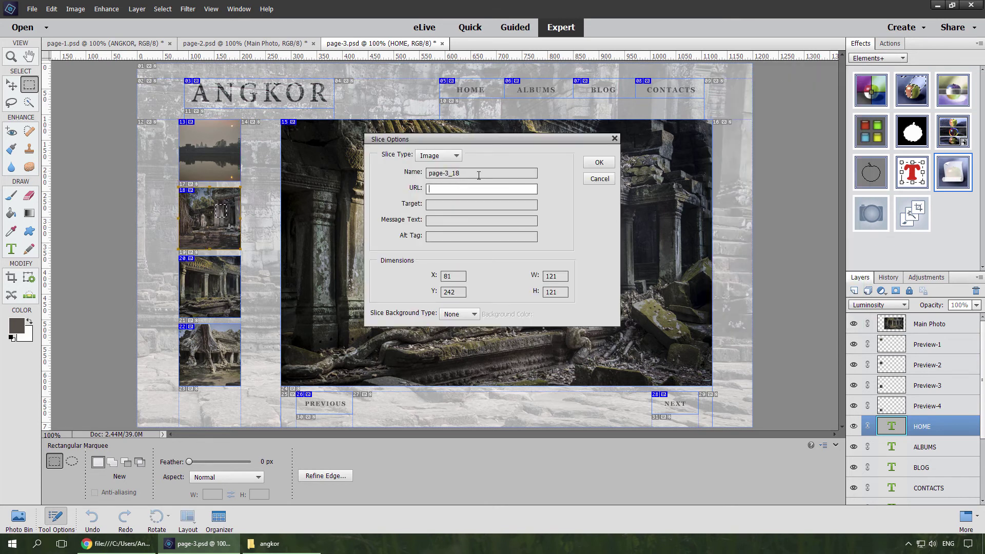
type("page-2")
type(".html")
left_click(599, 162)
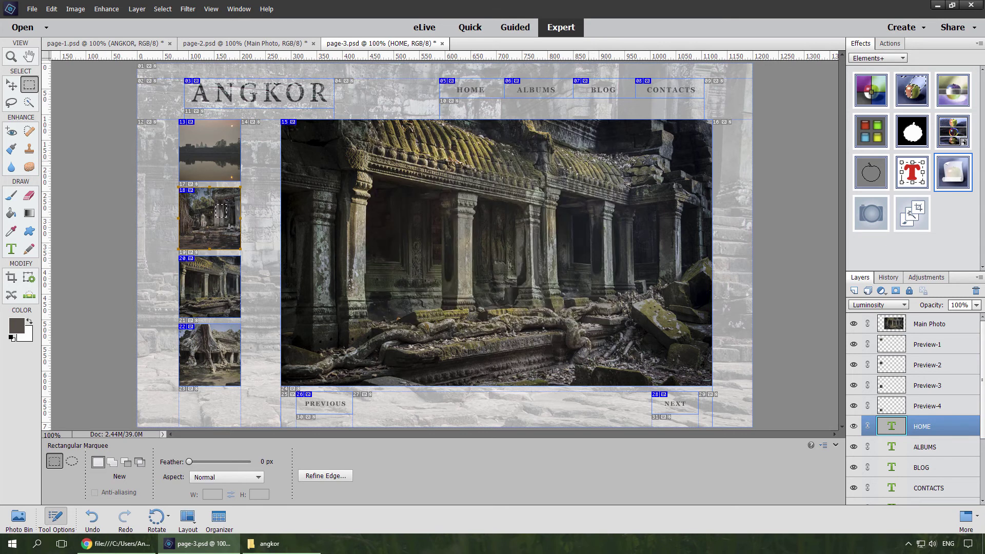
Step: Link the fourth thumbnail slice, page-3_22, to page-4.html
left_click_drag(222, 212, 208, 357)
left_click(954, 179)
double_click(749, 254)
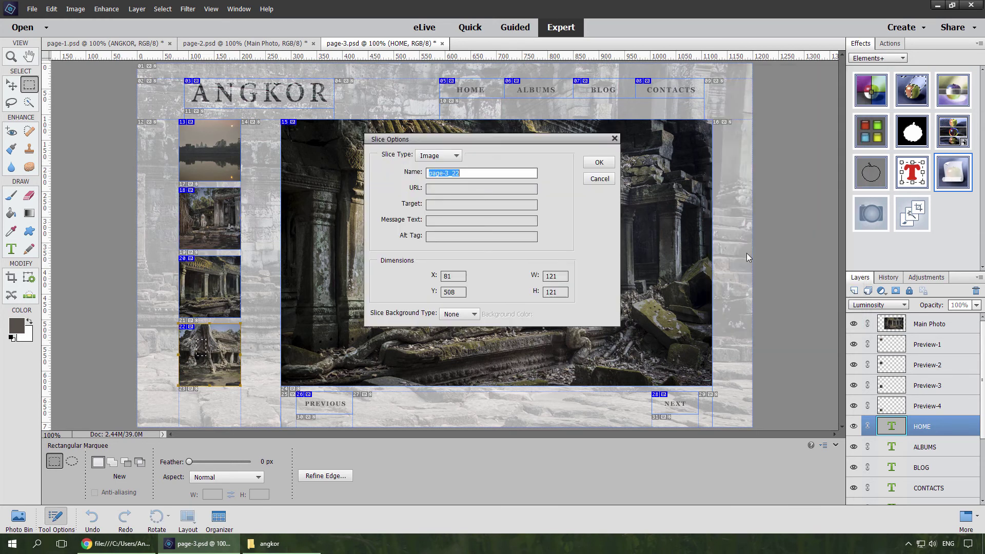
left_click(463, 189)
type("page-")
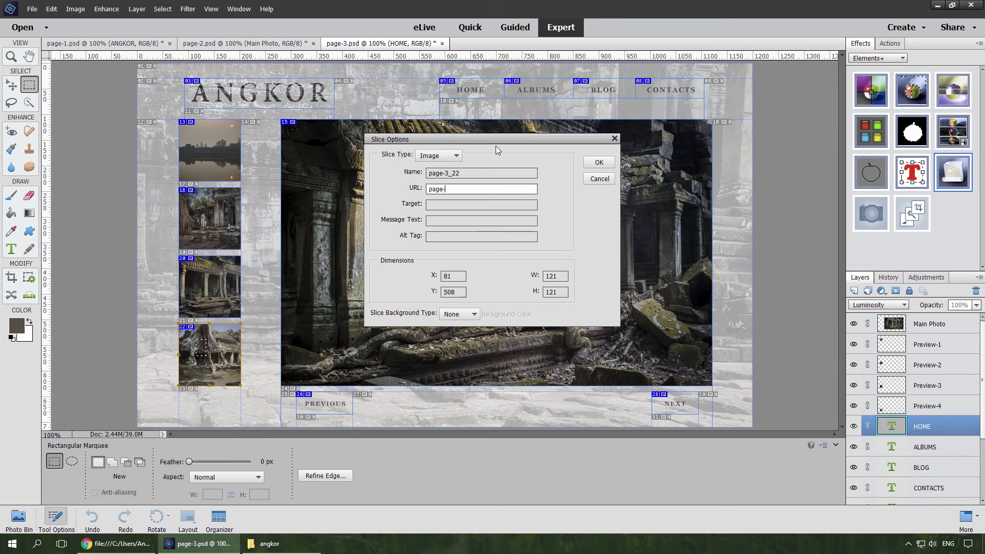
type("4.html")
left_click(598, 161)
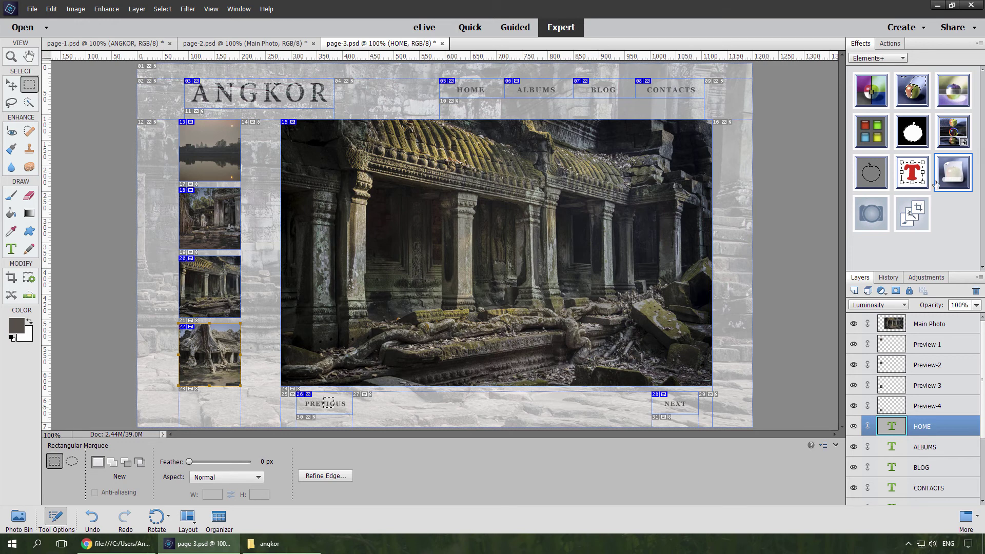
Step: Set the PREVIOUS slice's URL to page-2.html in Slice Options
double_click(952, 172)
double_click(754, 253)
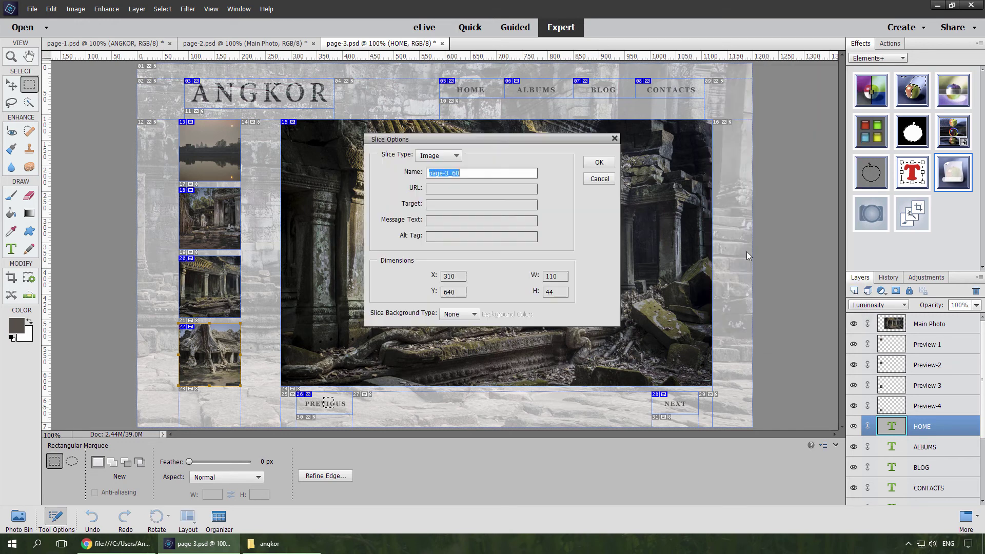
left_click(455, 189)
type("pa")
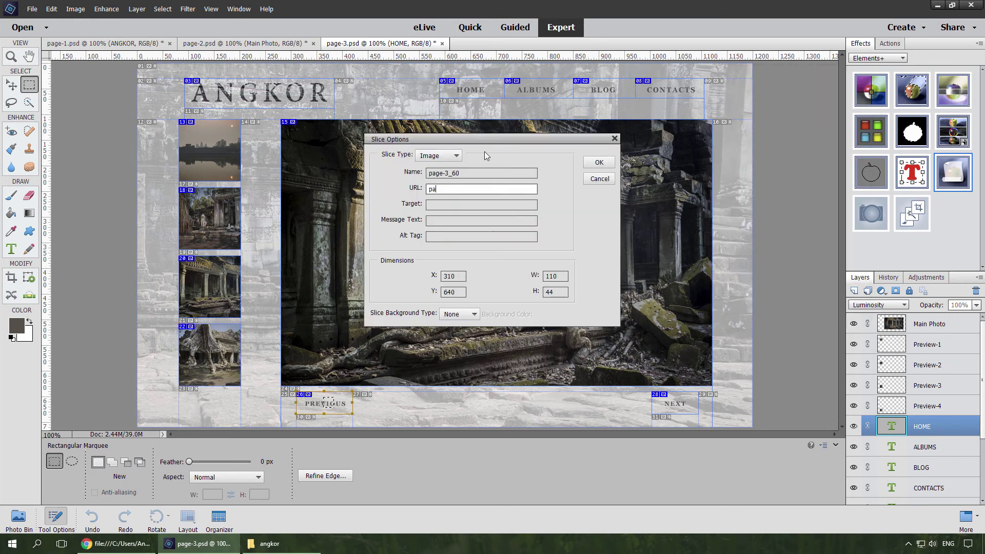
type("ge-2.h")
type("tml")
left_click(599, 162)
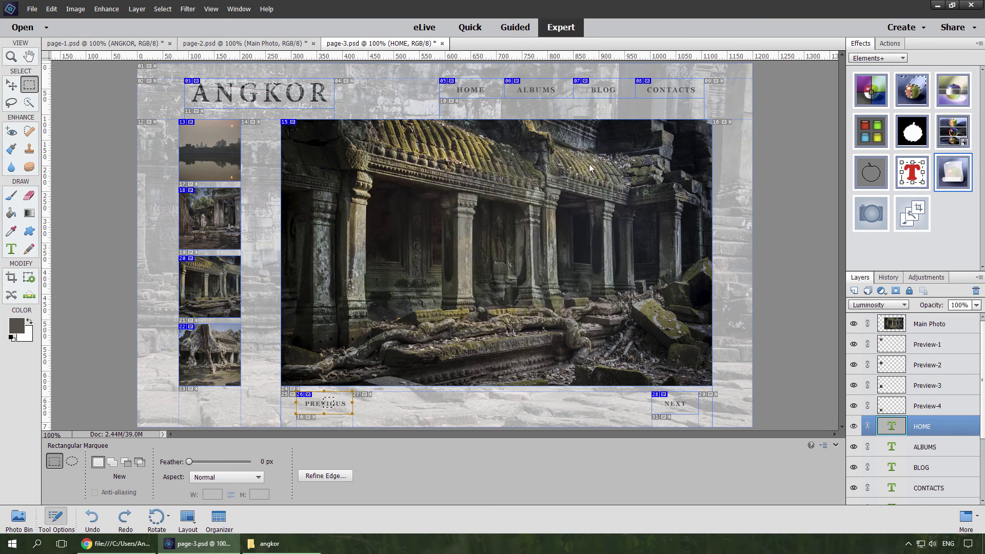
Step: Set the NEXT slice, page-3_28, to link to page-4.html
left_click_drag(672, 400, 686, 409)
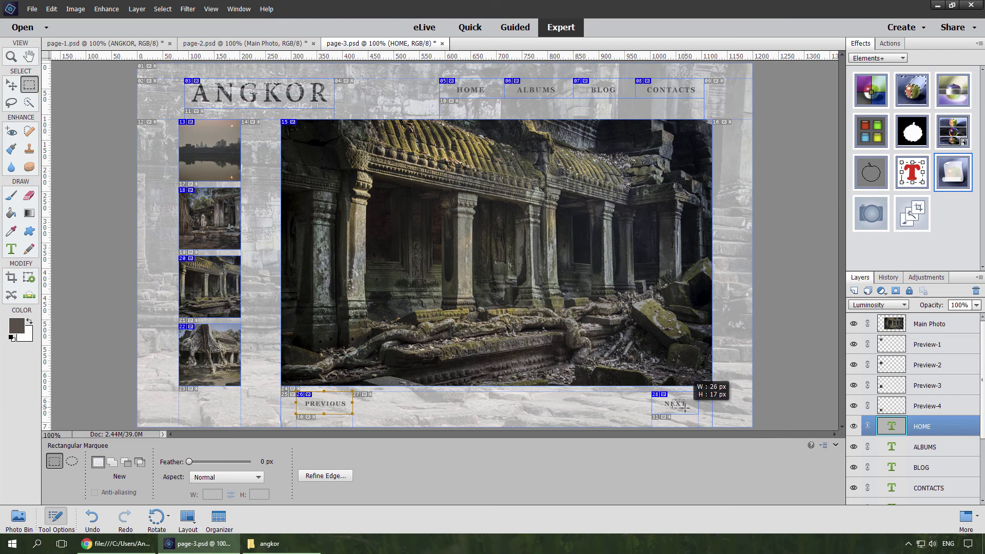
left_click(948, 184)
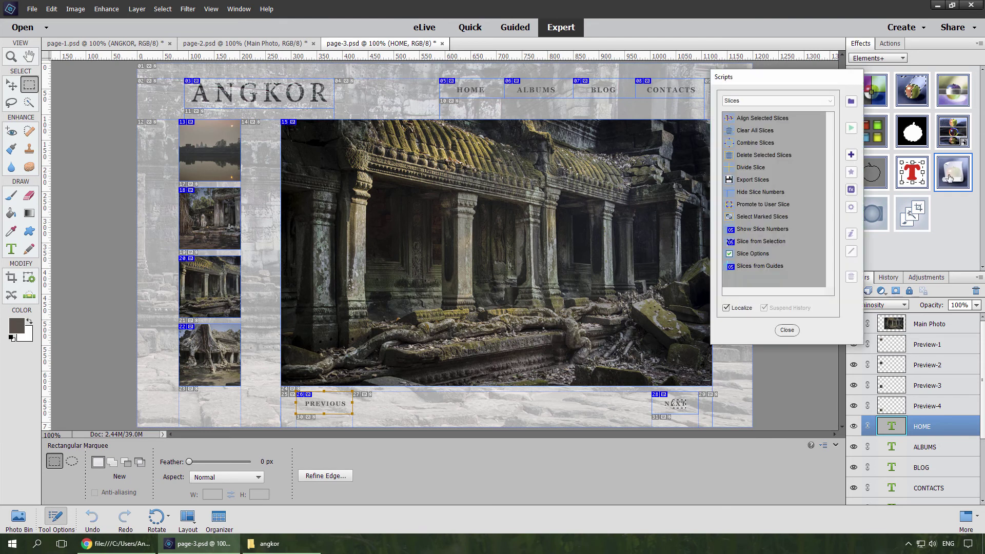
double_click(757, 259)
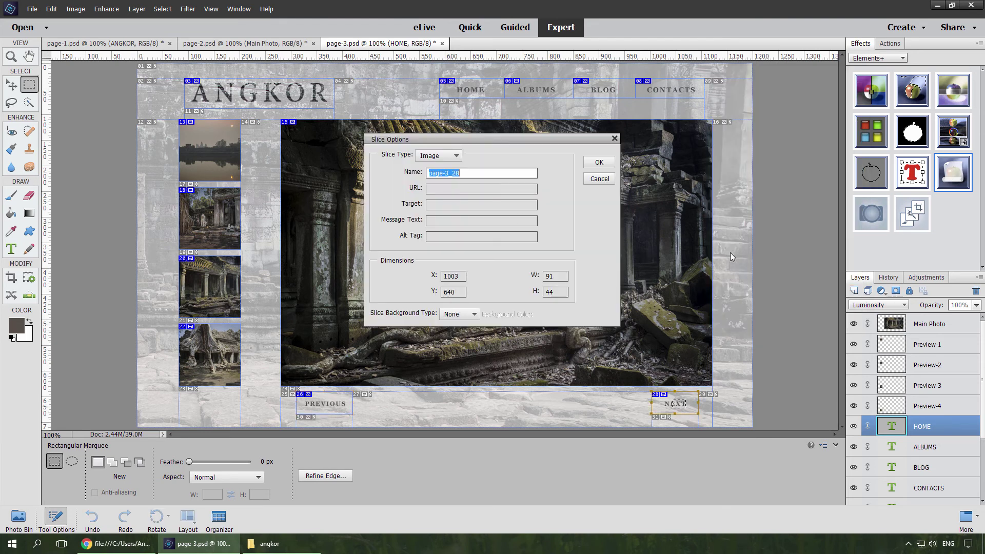
left_click(446, 188)
type("page")
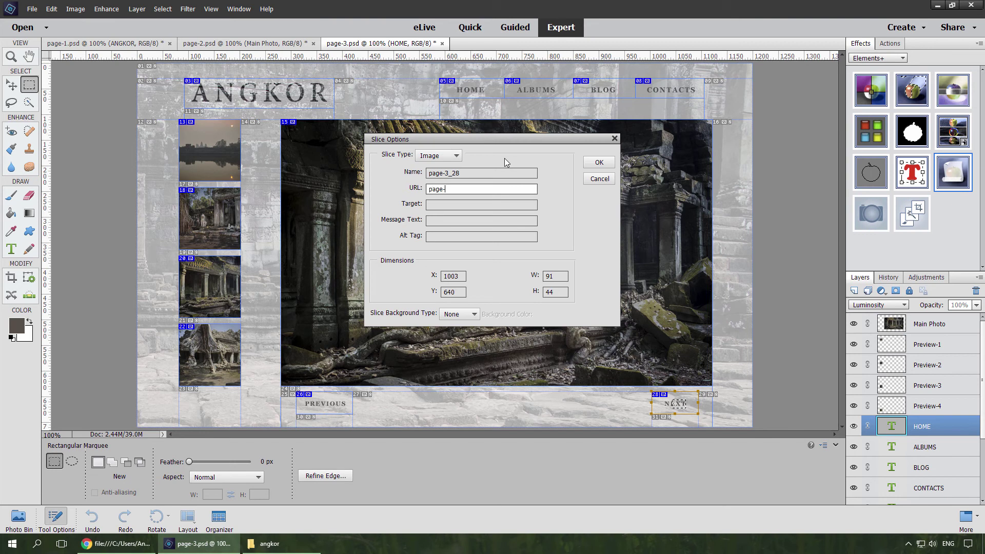
type("-4.html")
left_click(598, 164)
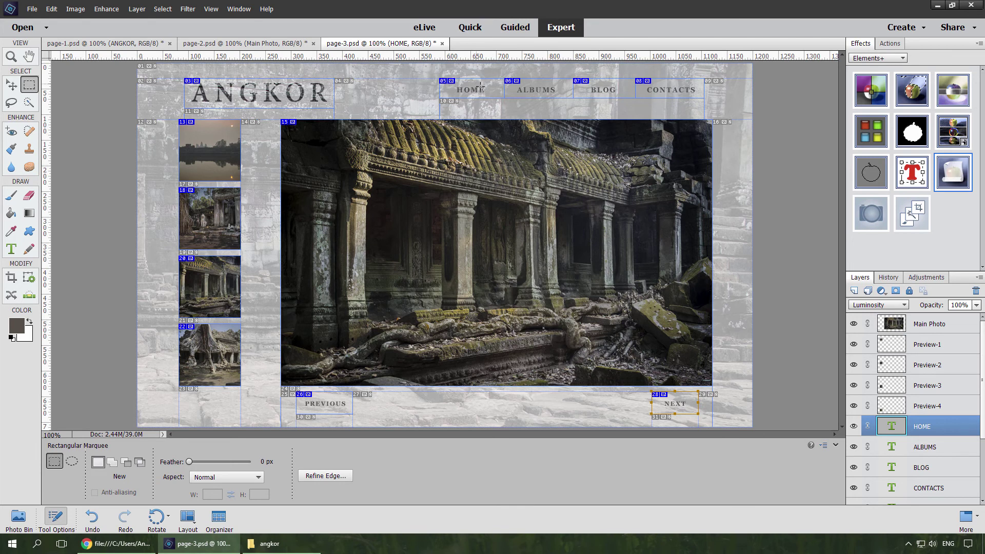
Step: Link the HOME navigation slice to ../index.html
left_click_drag(476, 83, 489, 94)
double_click(955, 179)
double_click(748, 254)
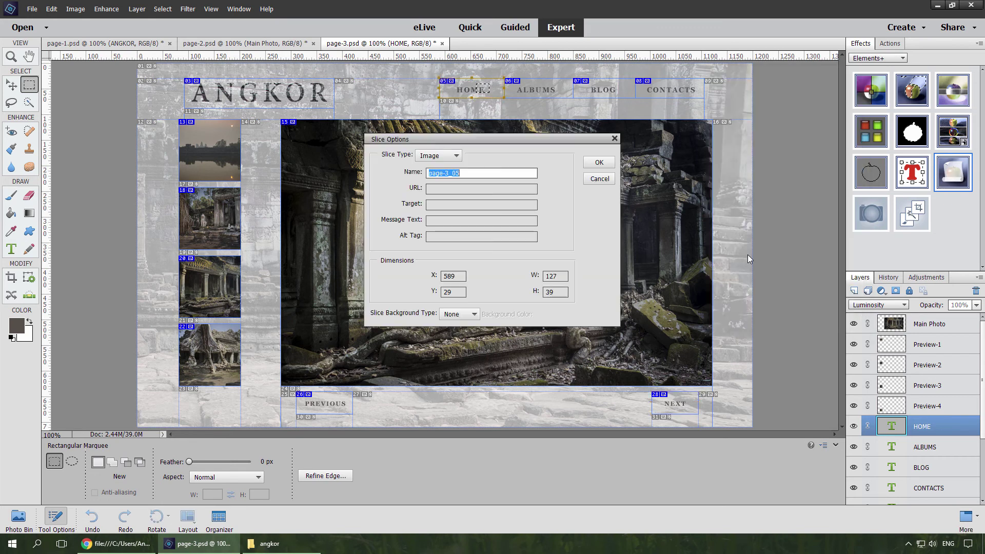
left_click(464, 190)
type("..")
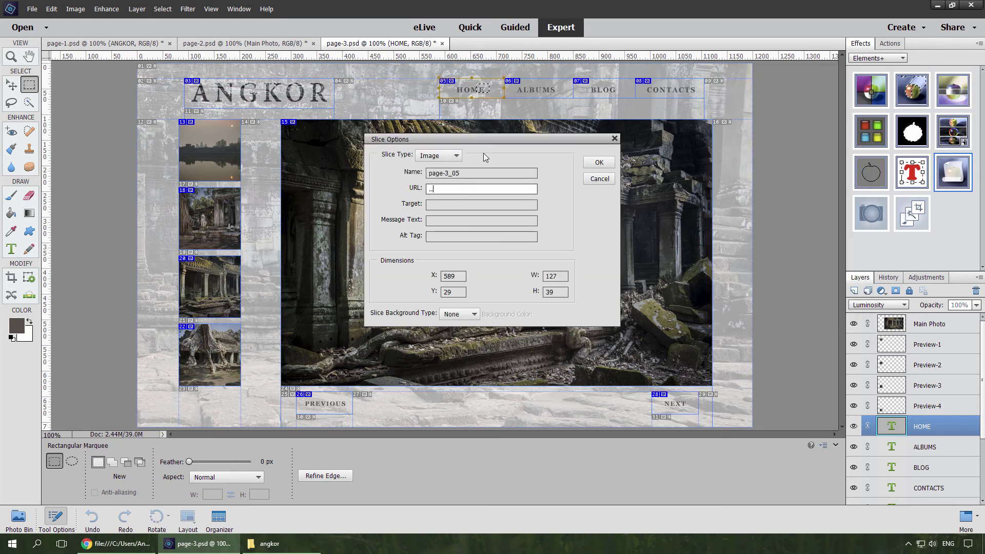
type("/index.")
type("html")
left_click(595, 163)
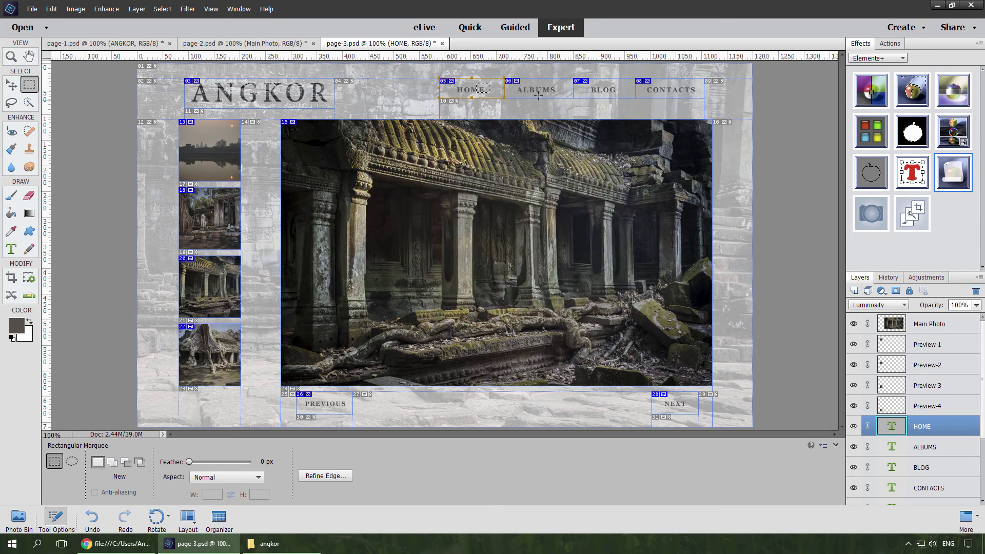
Step: Link the ALBUMS navigation slice to ../albums.html
left_click_drag(537, 84, 548, 94)
double_click(947, 177)
double_click(743, 257)
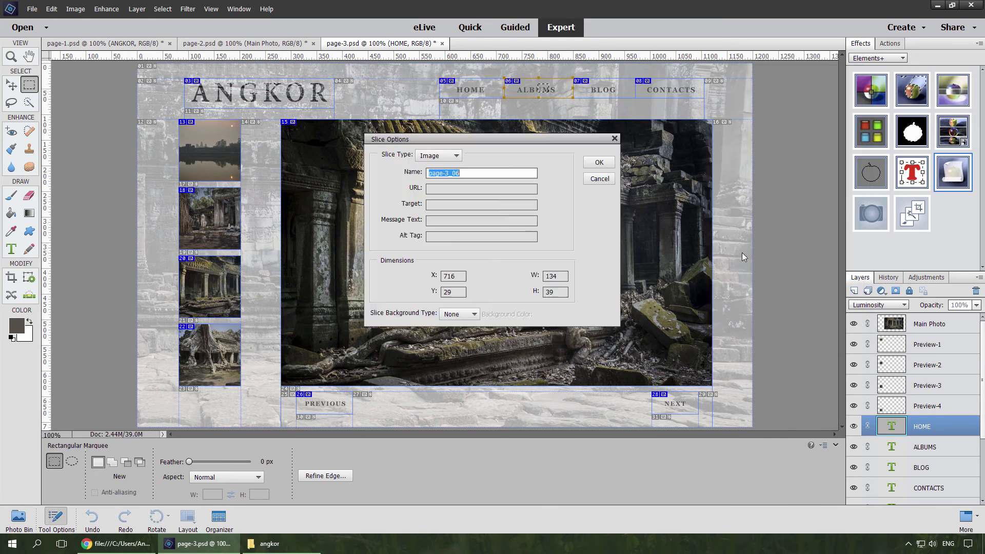
key("Tab")
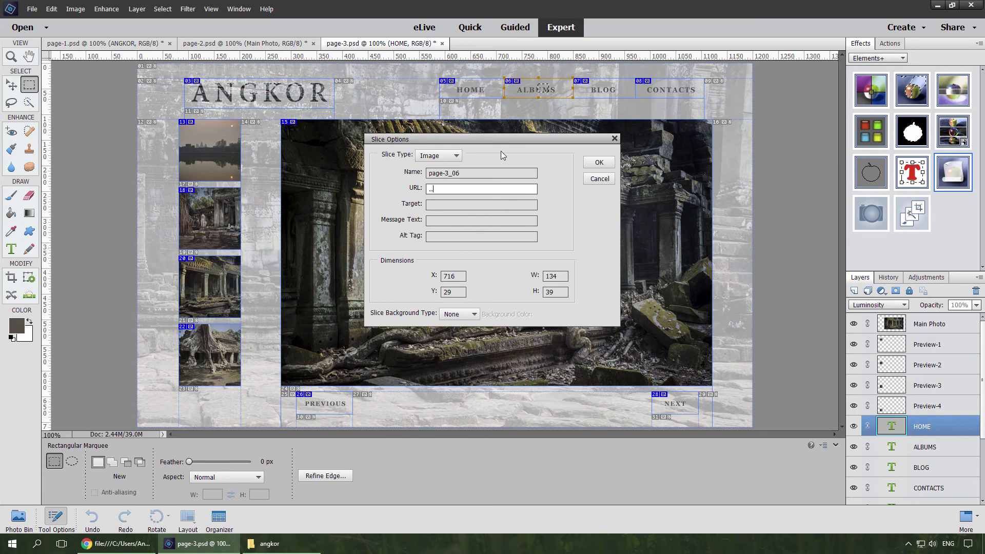
type("../albums.html")
left_click(591, 164)
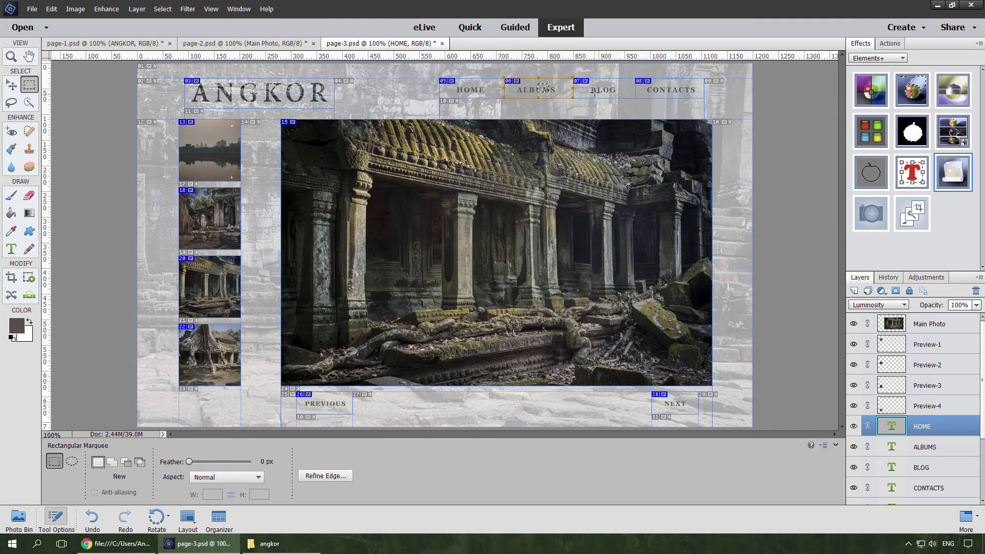
left_click(949, 176)
left_click(764, 255)
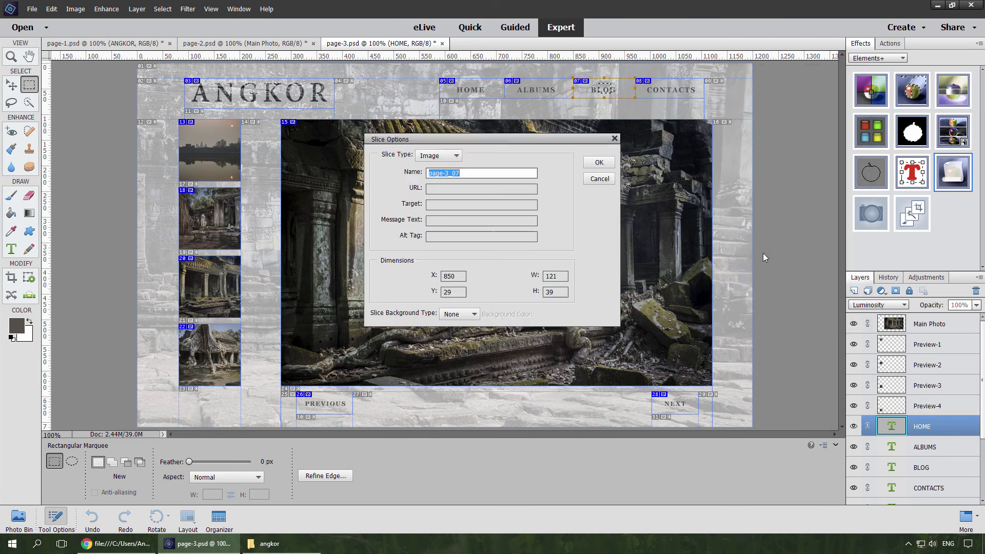
left_click(454, 190)
type("https:")
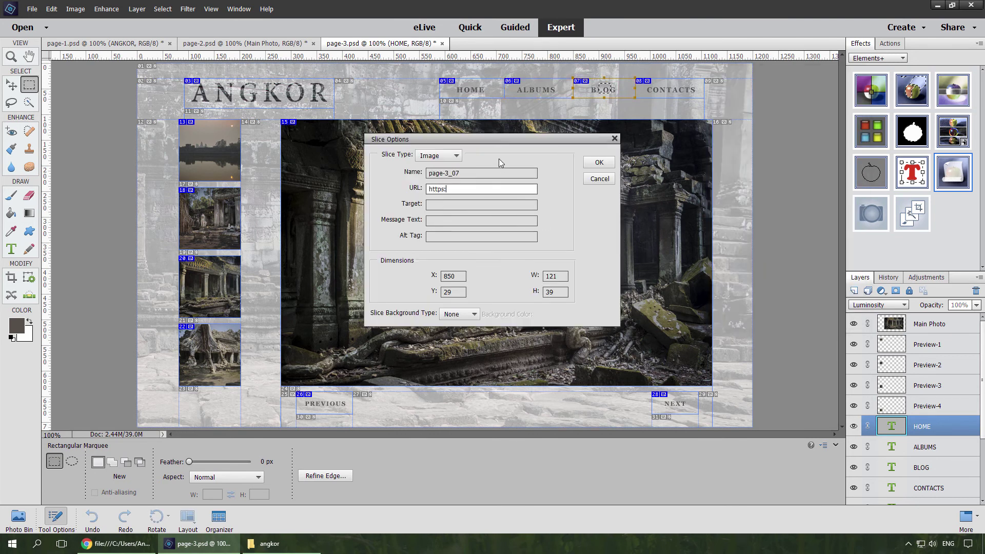
type("//me.blog")
type("ger.com/")
left_click(598, 163)
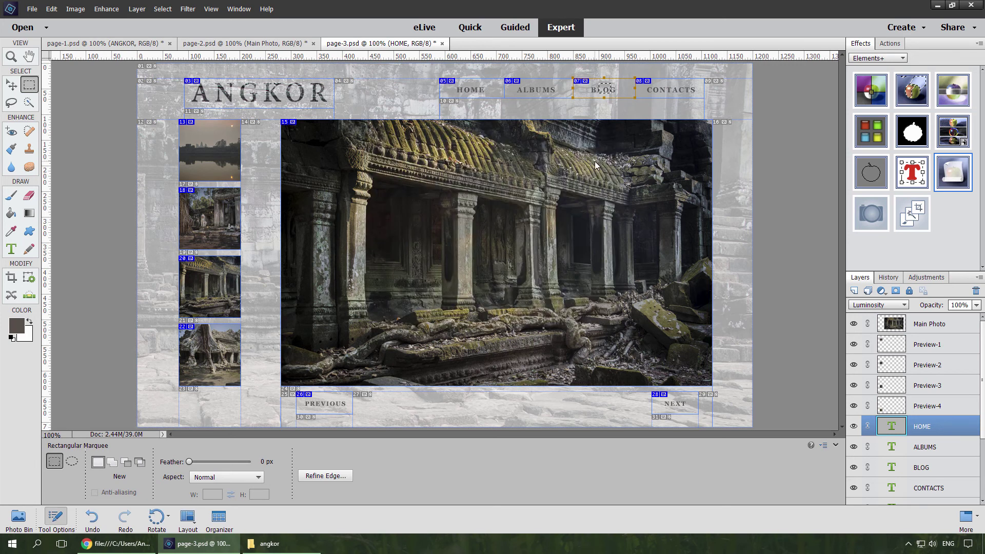
Step: Give the CONTACTS slice, page-3_08, a mailto email link
right_click(672, 86)
left_click(721, 252)
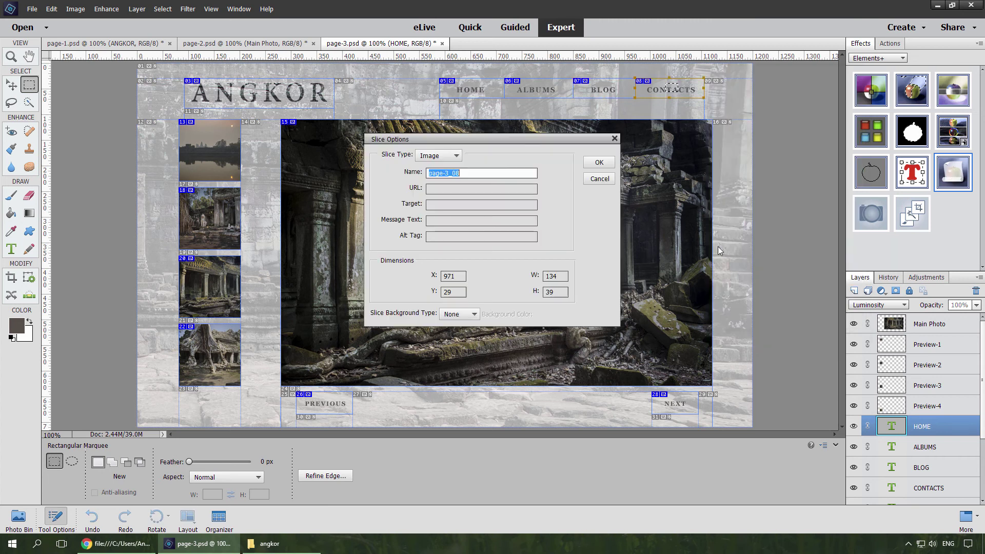
type("mailto")
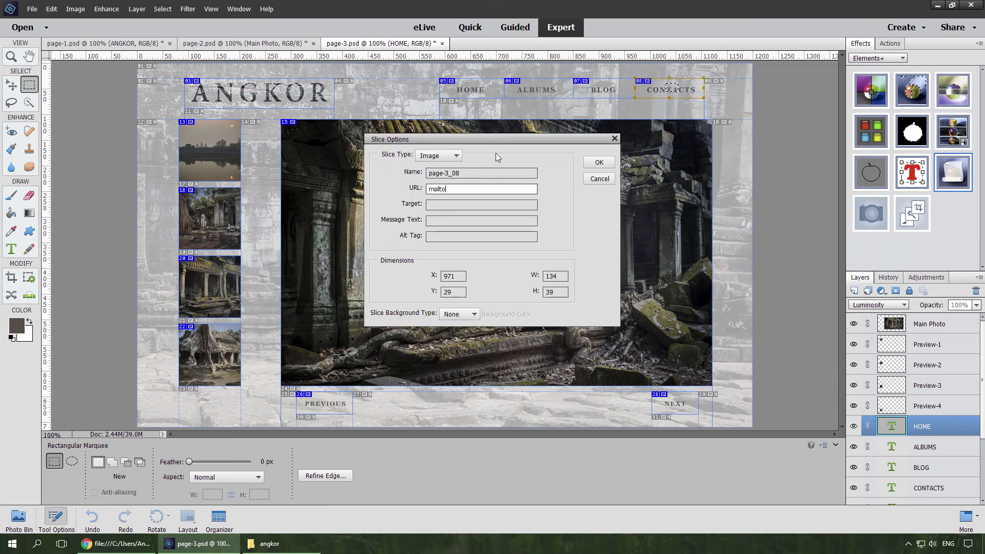
type(":me@mai")
type("l.com")
left_click(591, 166)
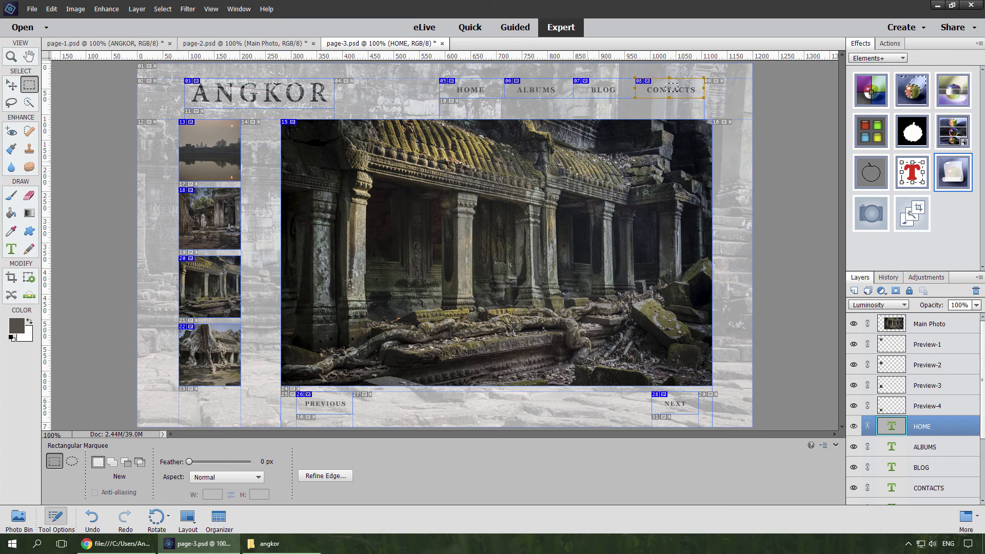
Step: Run the Export Slices script from the Slices scripts list
double_click(949, 176)
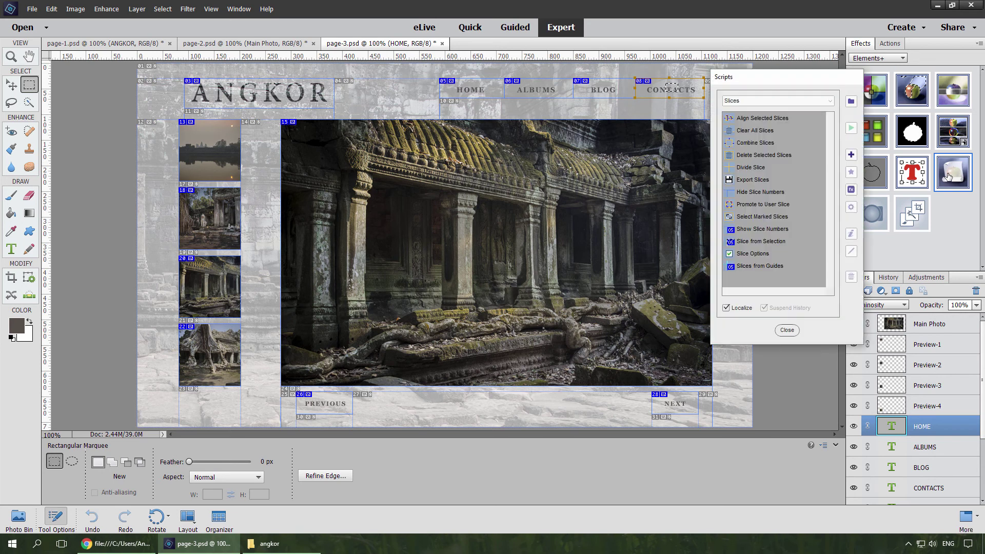
left_click(760, 182)
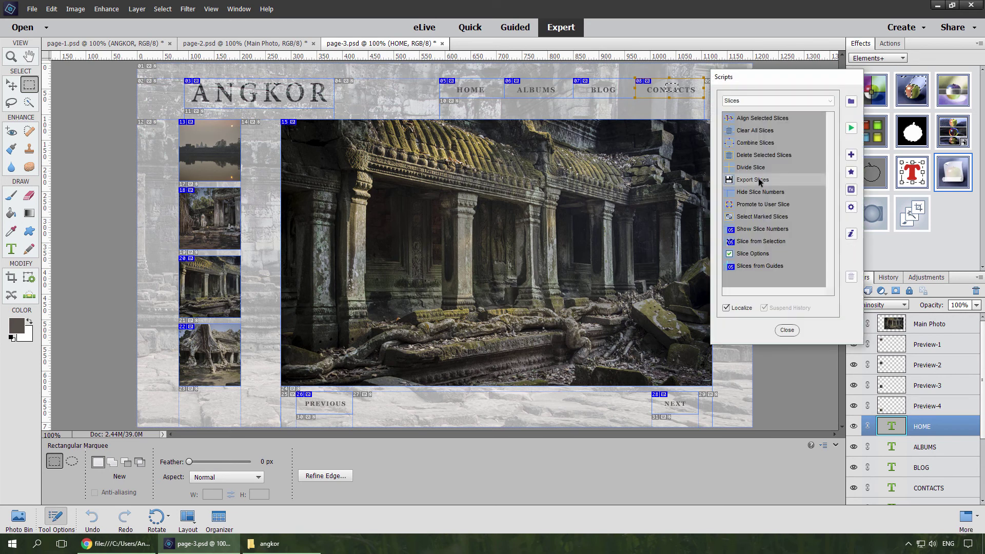
double_click(759, 180)
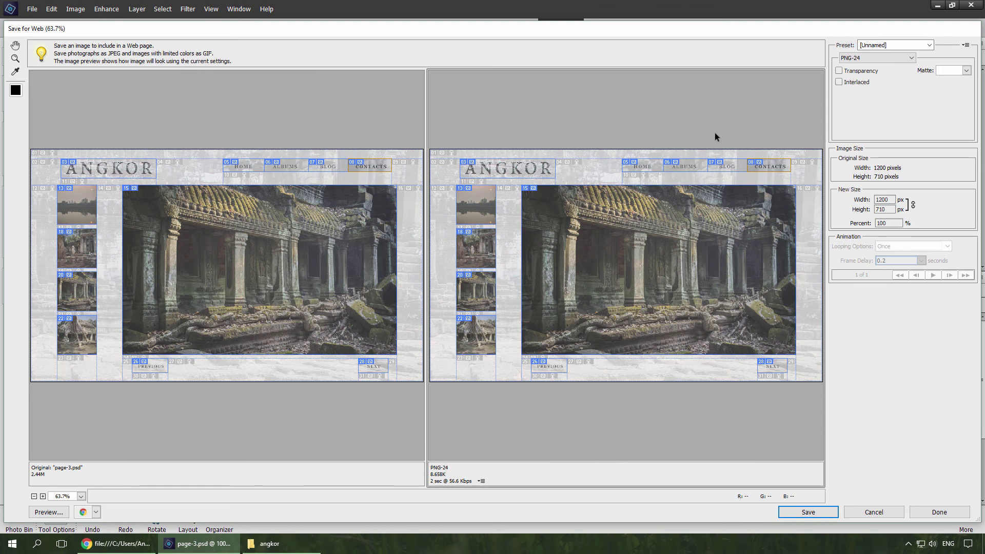
Step: Preview the optimized page-3 layout in Chrome, showing PNG-24, 1200x710, 31 images
left_click(44, 513)
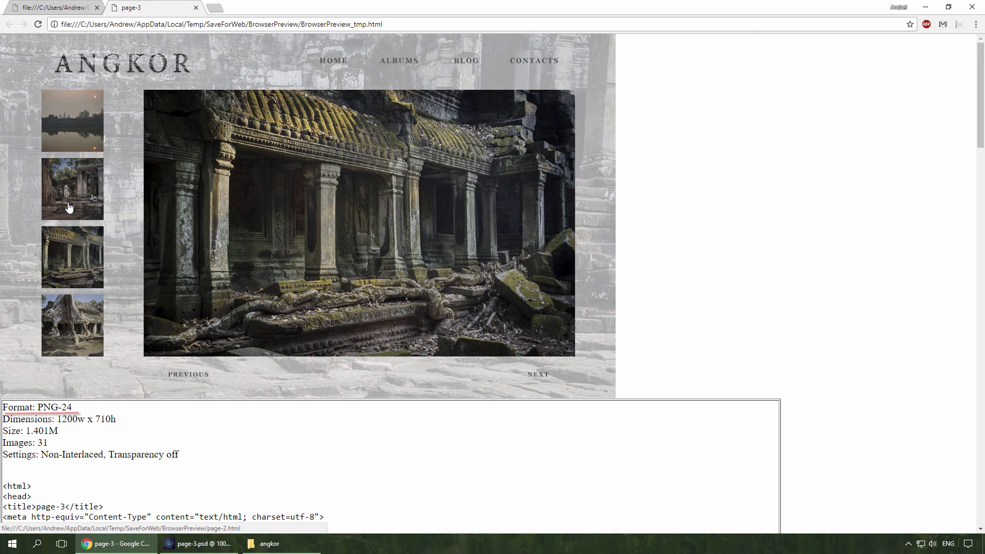
Step: Back in Save for Web, set the main photo slice to JPEG quality 73
left_click(188, 544)
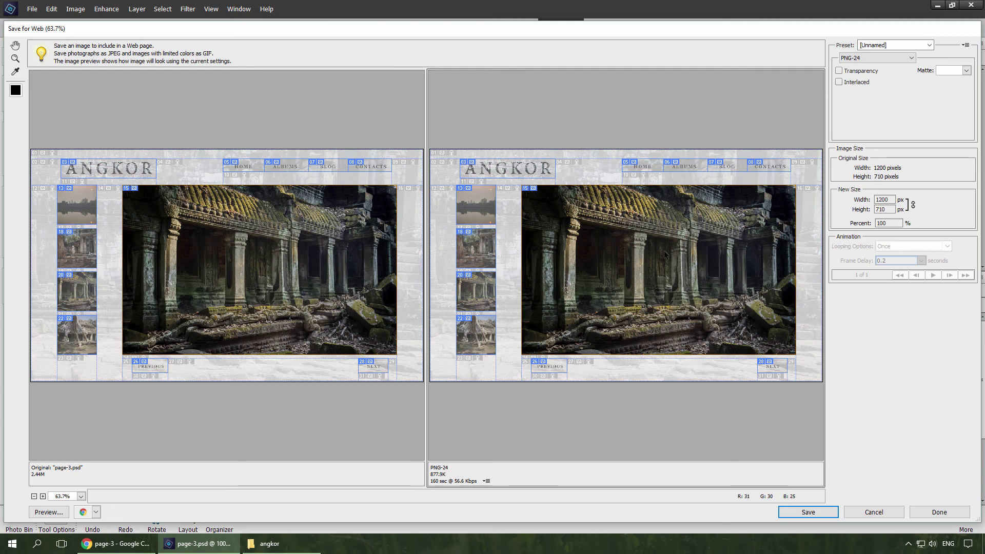
left_click(911, 60)
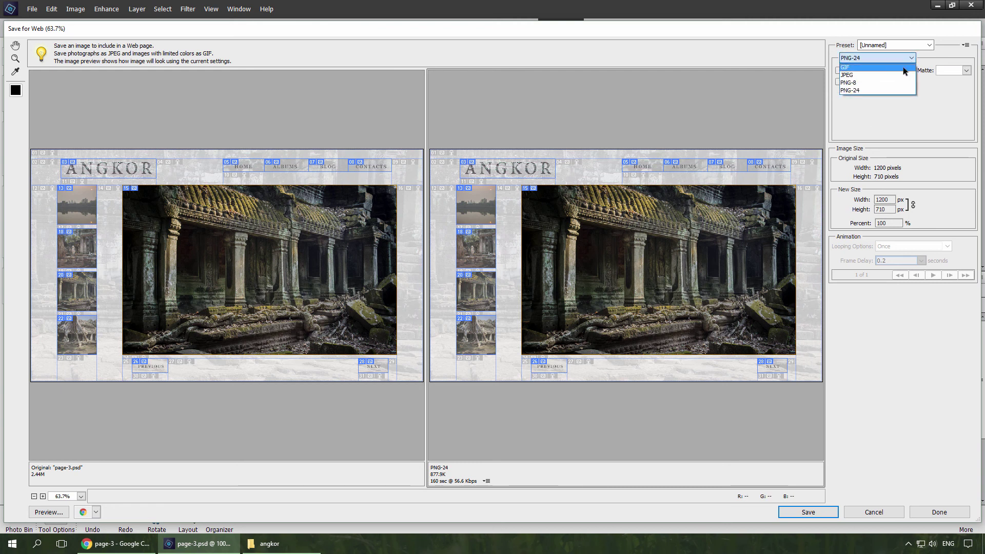
left_click(900, 75)
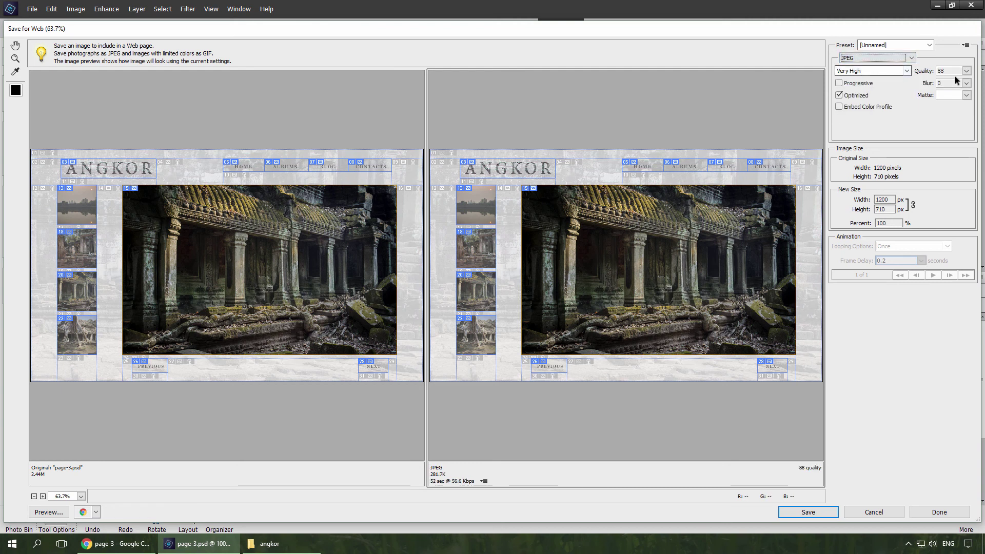
left_click(967, 71)
left_click_drag(961, 85, 955, 84)
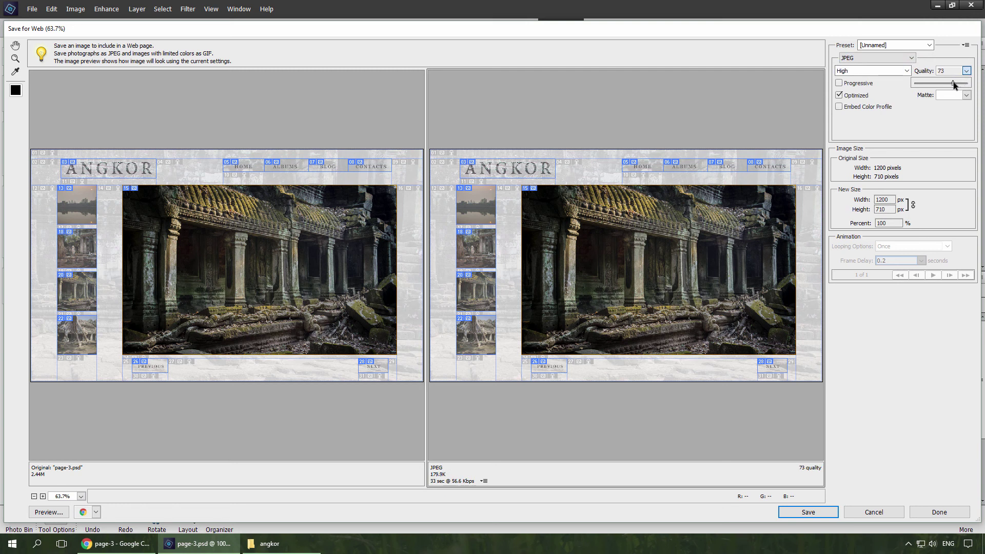
Step: Select the four thumbnail slices and set them to JPEG quality 60
left_click(478, 205)
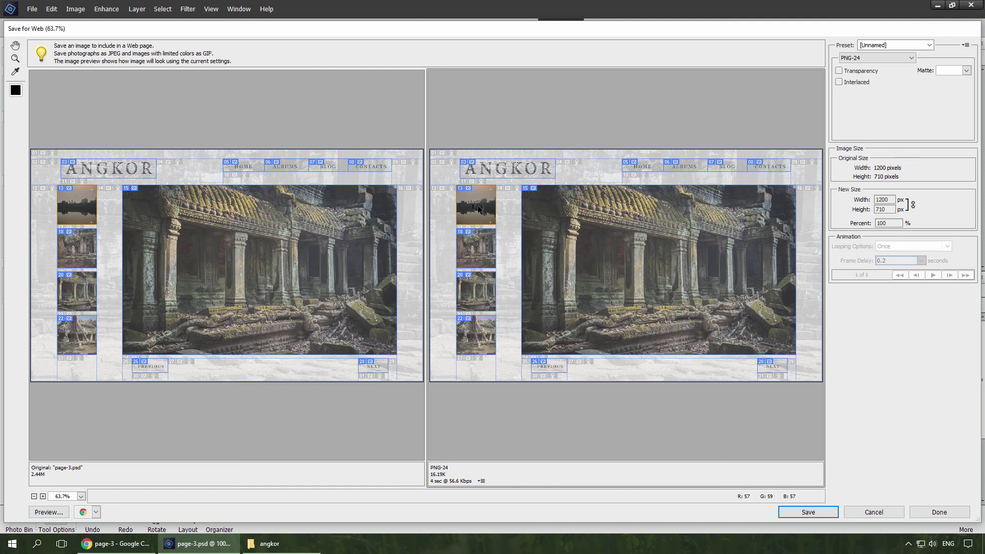
left_click(477, 242)
left_click(475, 291, "shift")
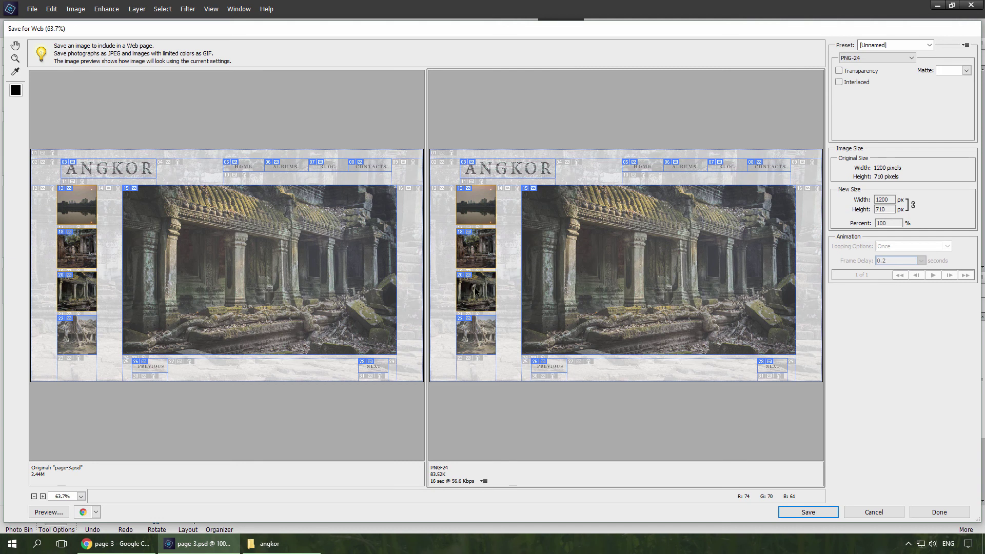
left_click(475, 329, "shift")
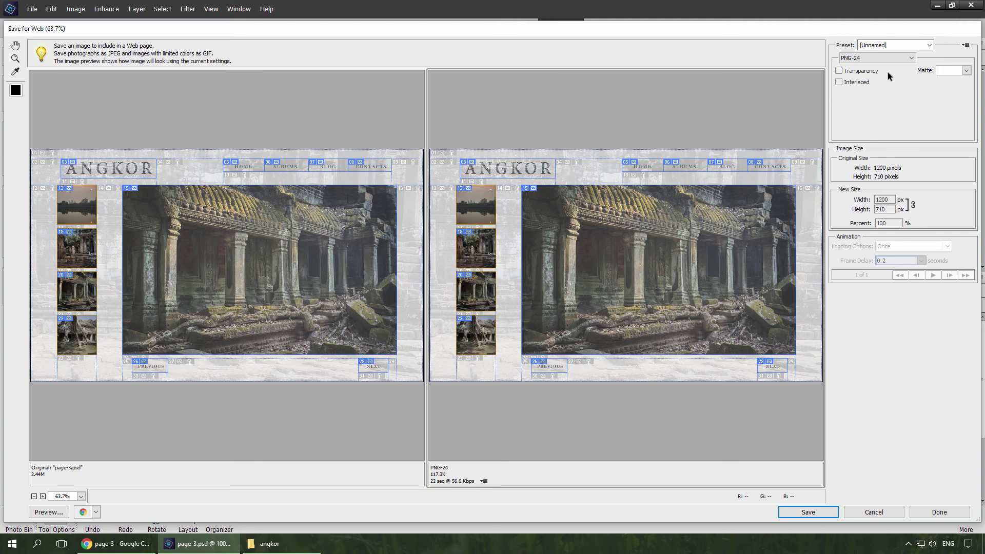
left_click(909, 60)
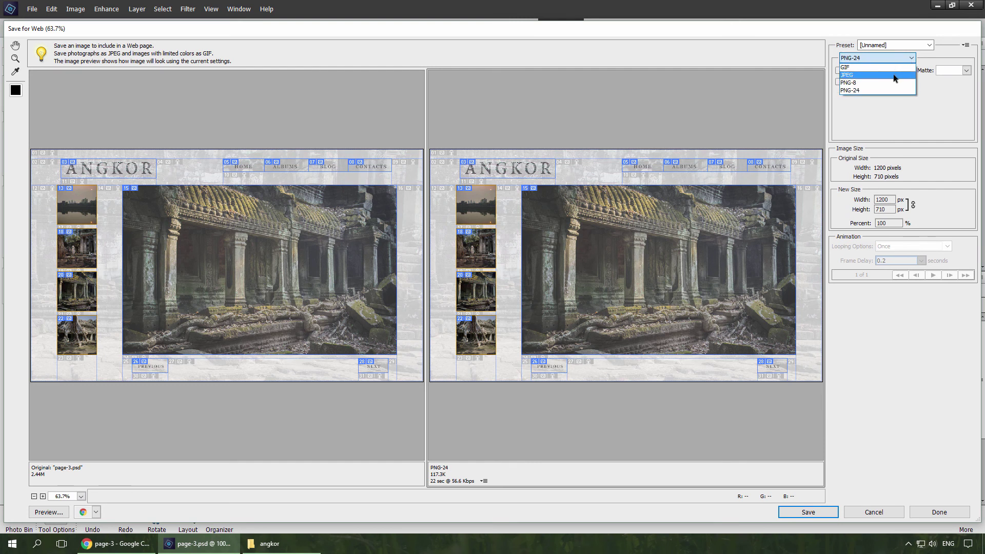
left_click(906, 74)
left_click(967, 71)
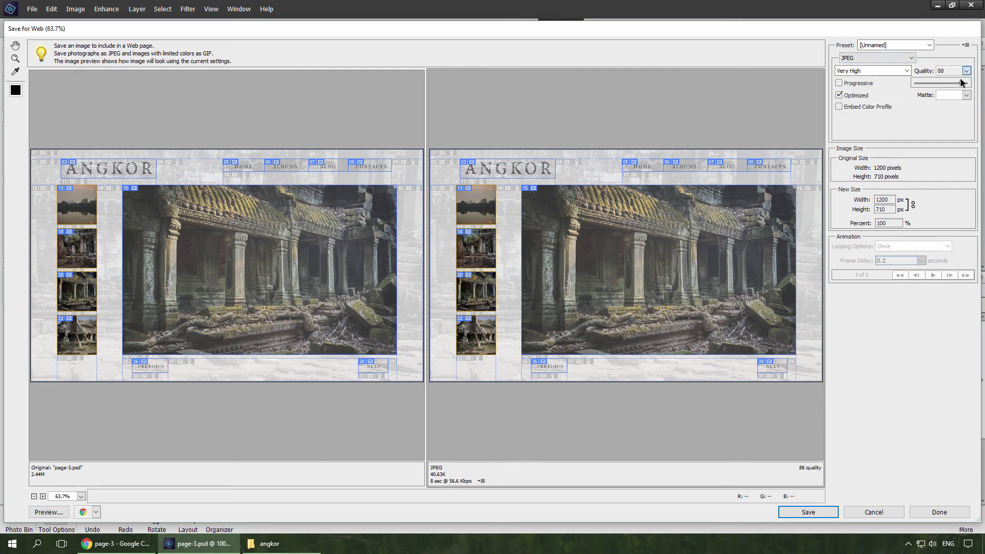
left_click_drag(962, 85, 947, 83)
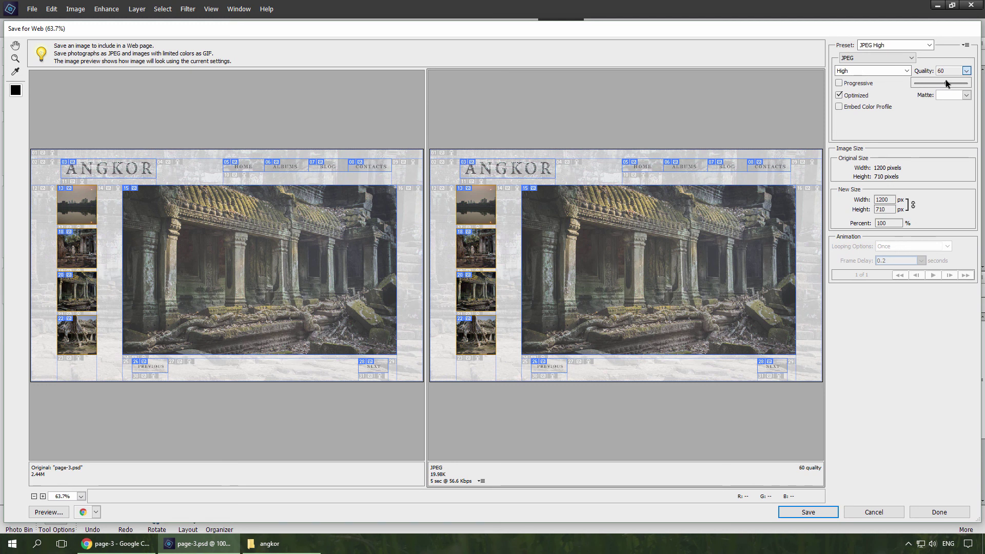
Step: Set the ANGKOR, HOME, ALBUMS, BLOG, CONTACTS, PREVIOUS and NEXT slices to GIF, 64 colours
left_click(521, 171)
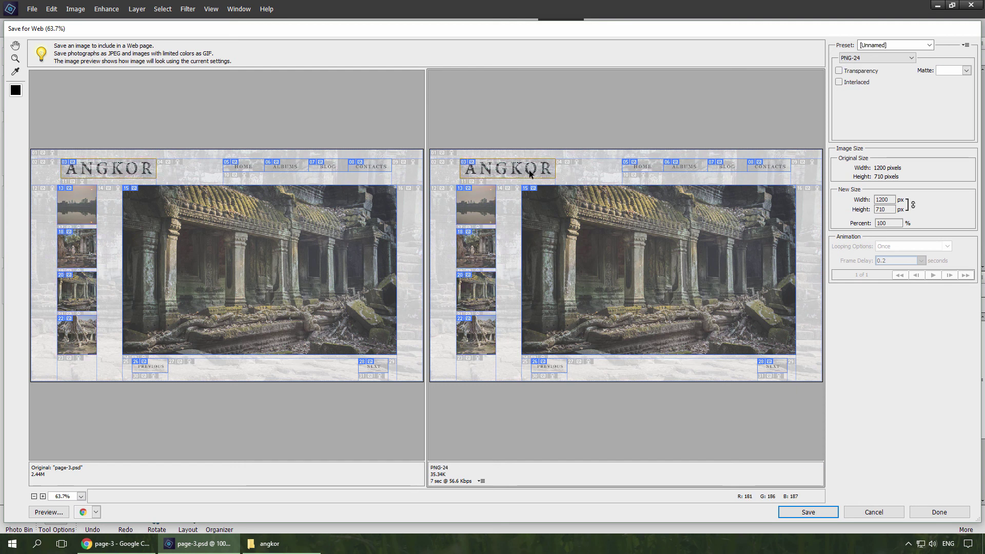
left_click(638, 167, "shift")
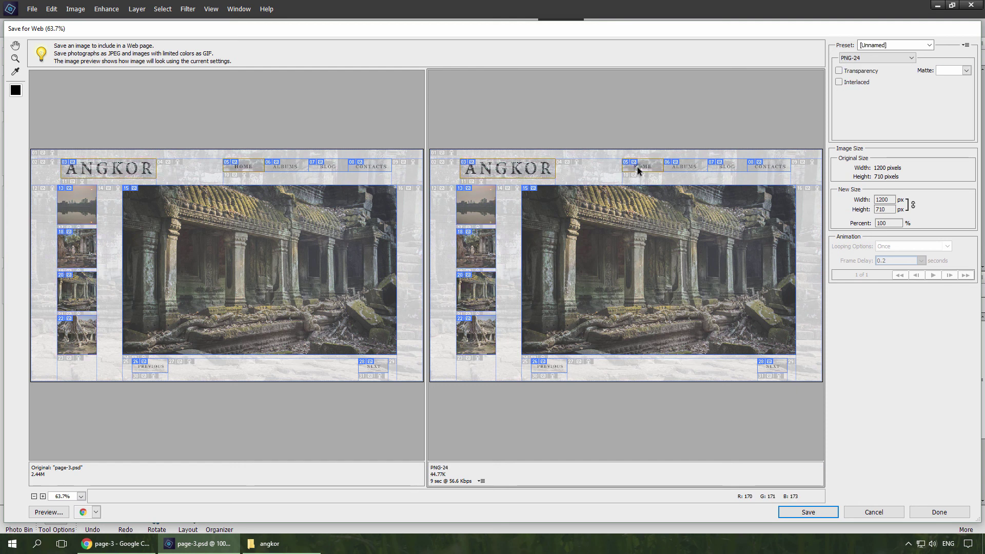
left_click(693, 167, "shift")
left_click(722, 166, "shift")
left_click(762, 162, "shift")
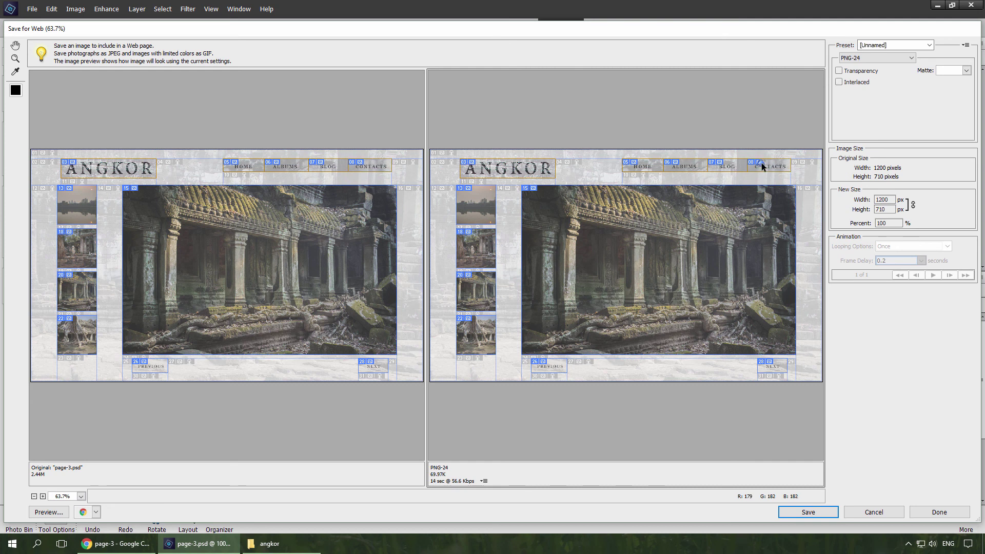
left_click(551, 367, "shift")
left_click(772, 363, "shift")
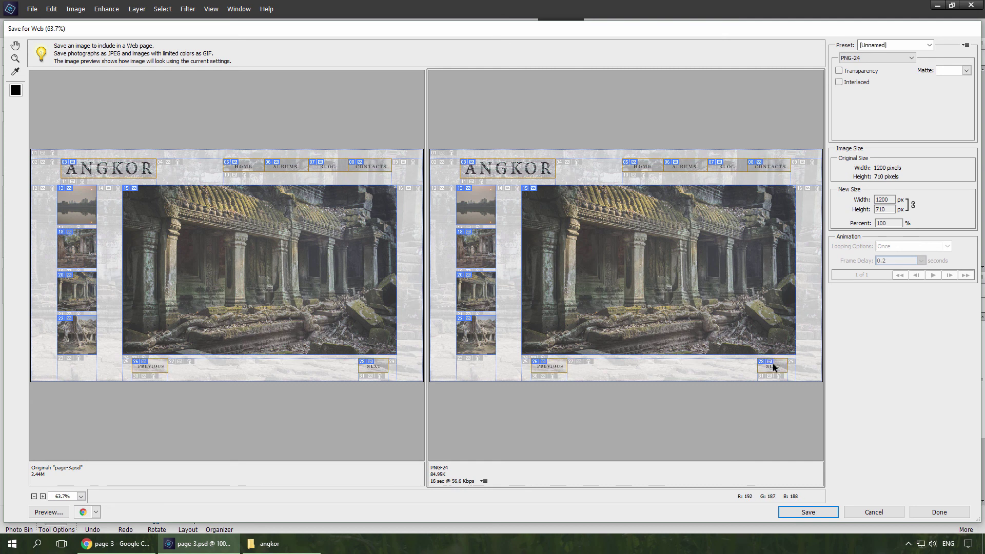
left_click(909, 58)
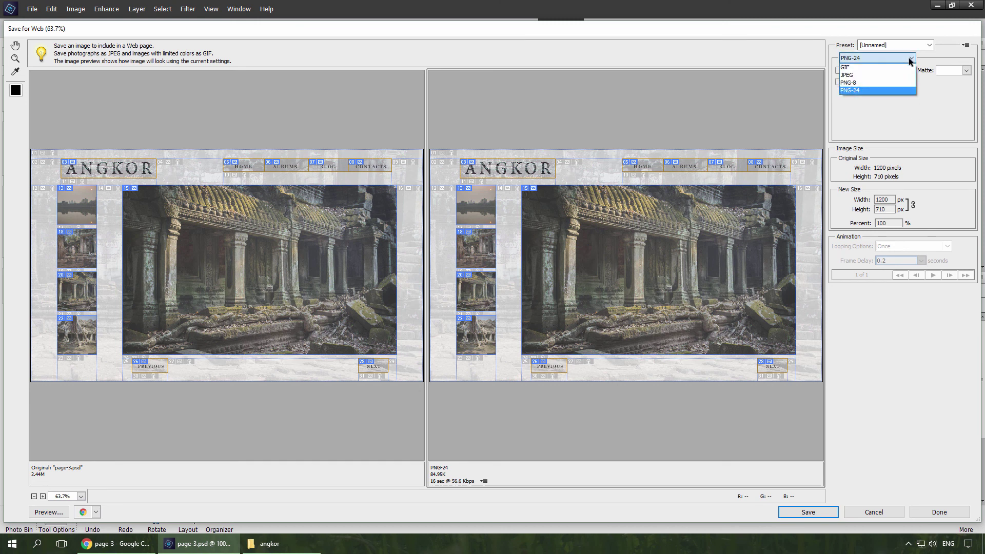
left_click(903, 67)
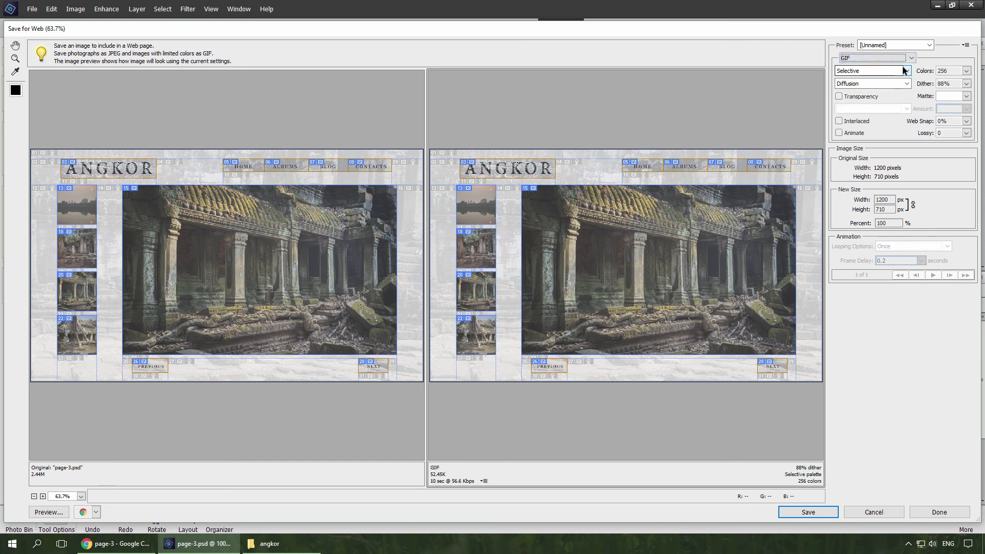
left_click(967, 72)
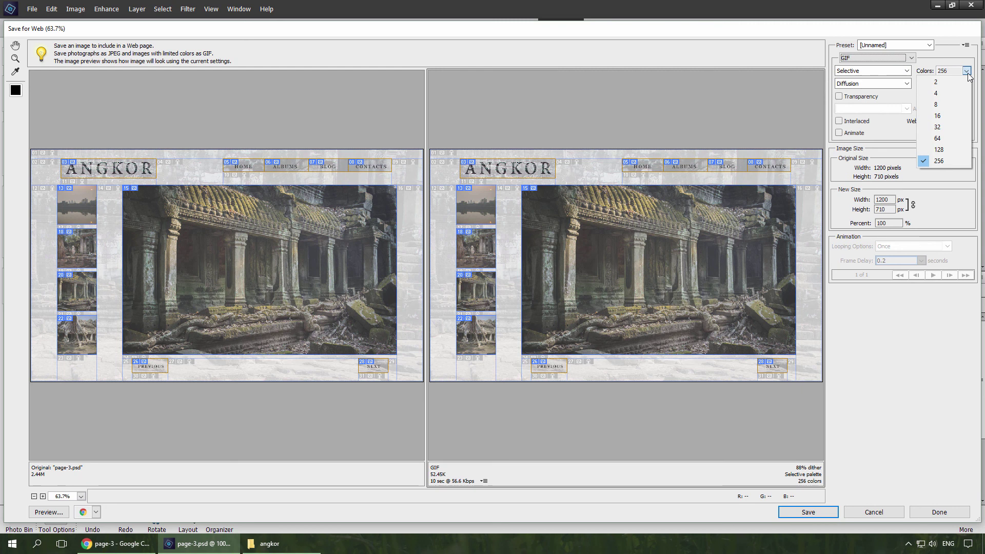
left_click(939, 138)
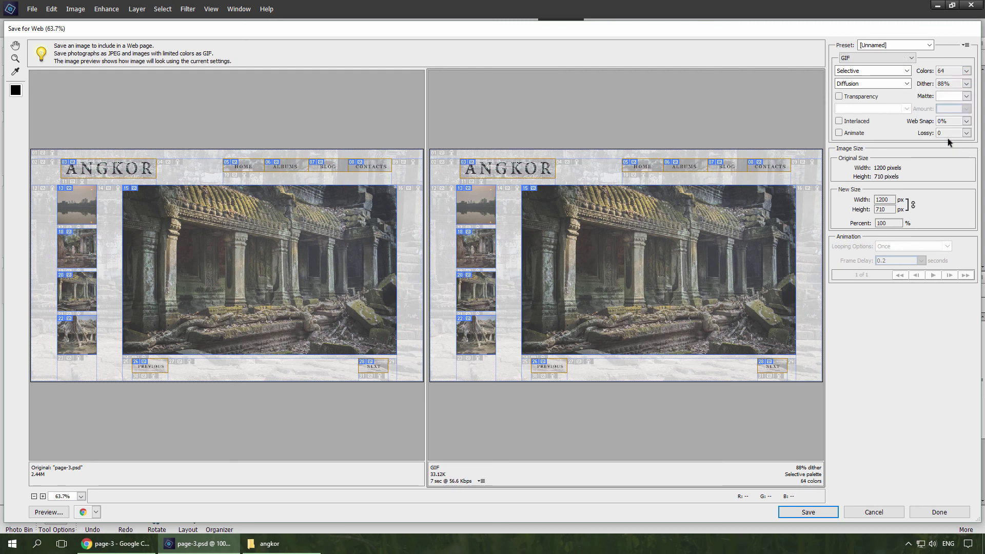
Step: Make the logo-side background slice an 8-colour GIF, then select the right-edge and bottom strips
left_click(597, 168)
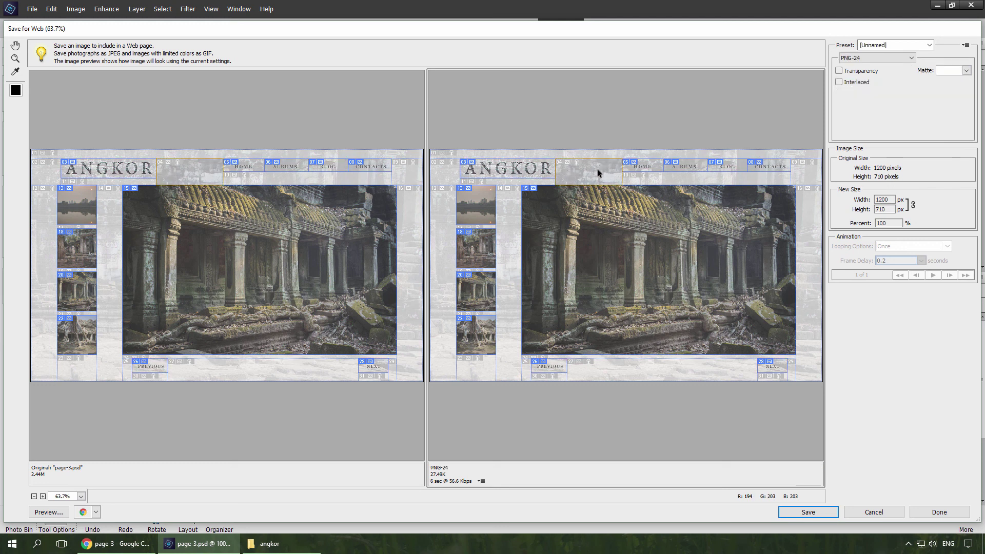
left_click(909, 58)
left_click(901, 66)
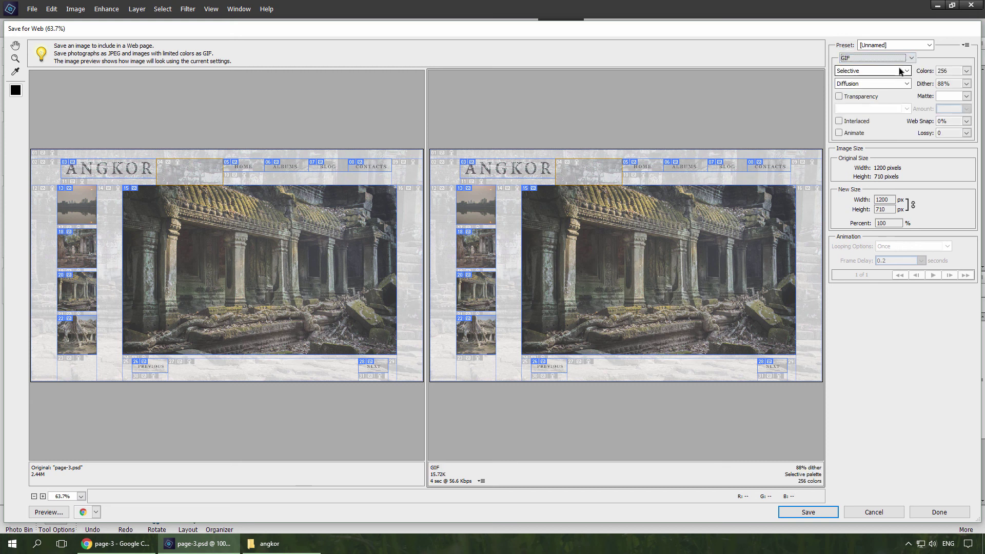
left_click(967, 74)
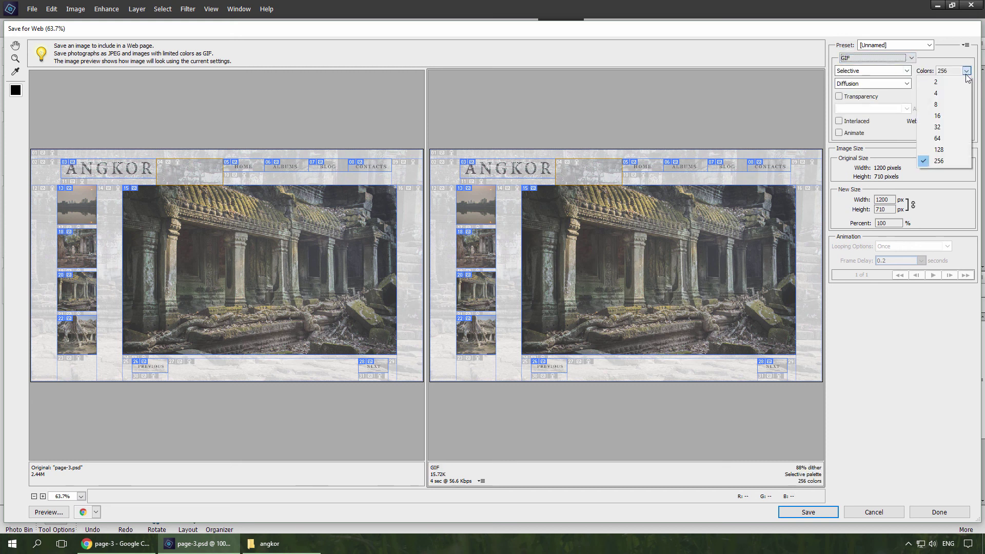
left_click(944, 103)
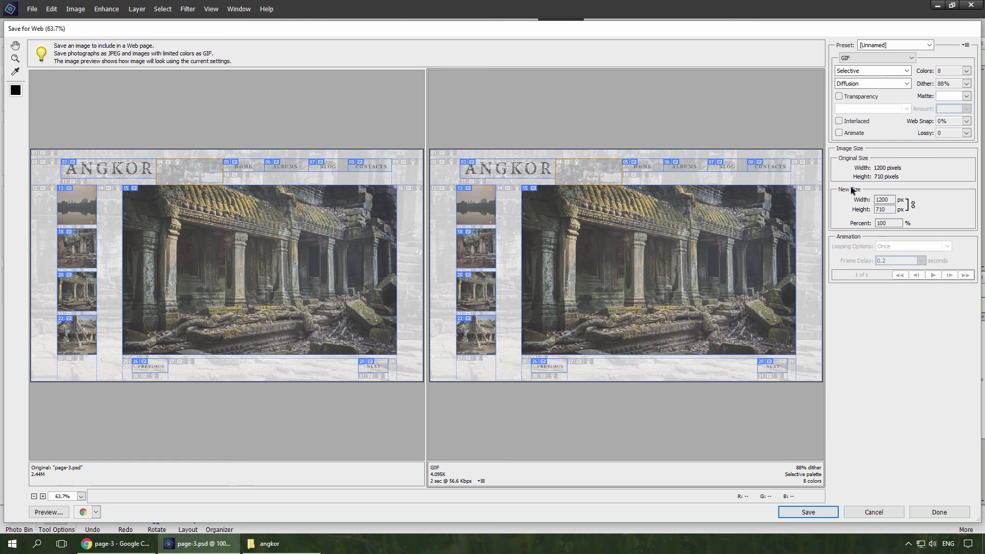
left_click(815, 213)
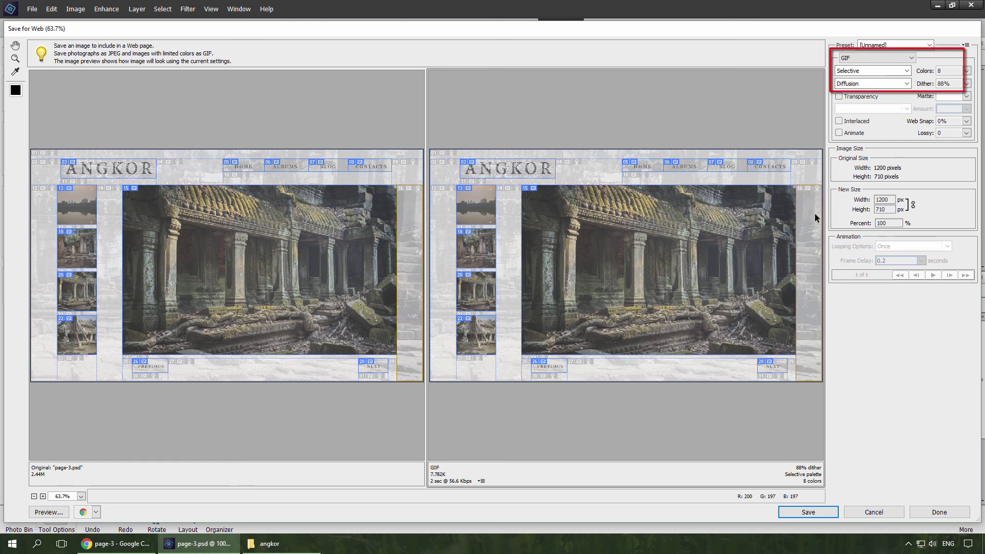
left_click(698, 366)
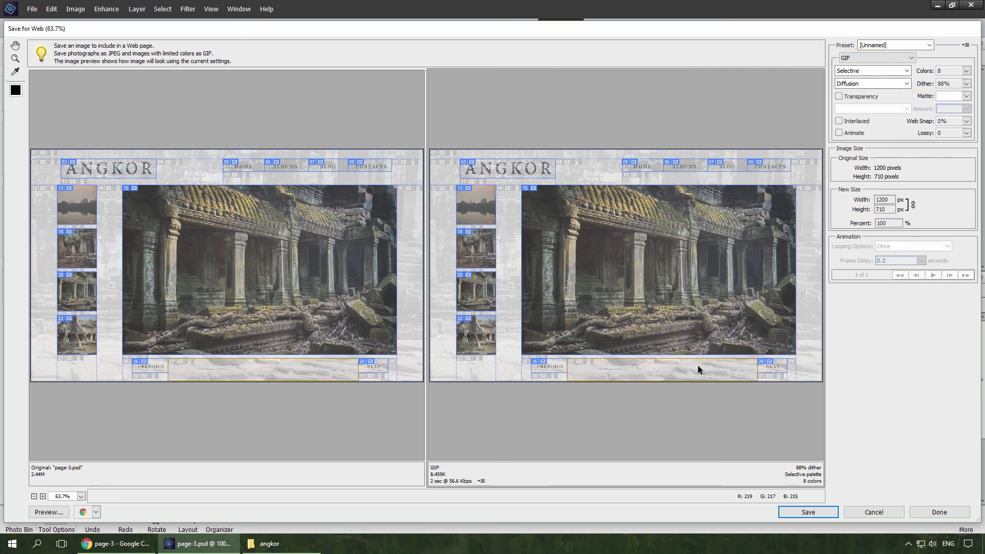
left_click(58, 515)
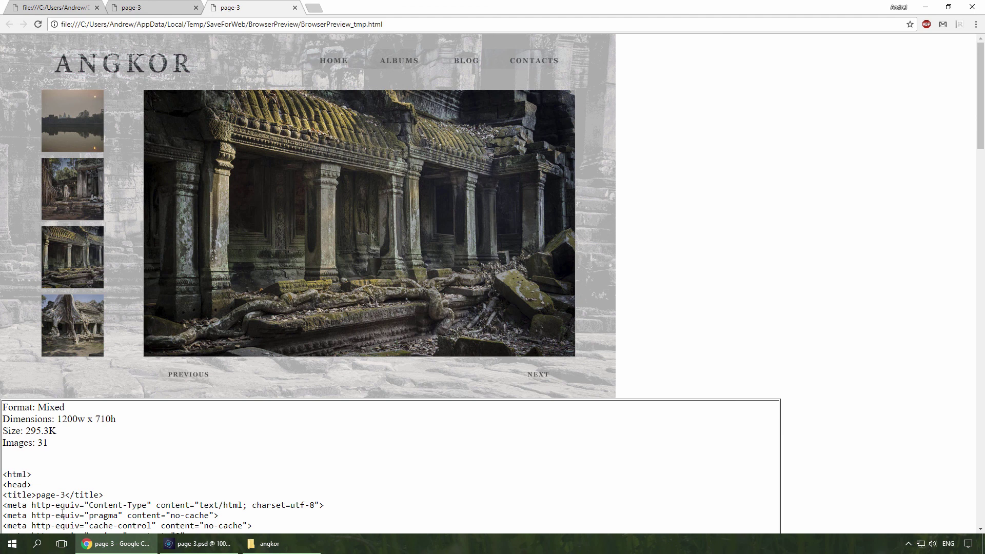
left_click(192, 545)
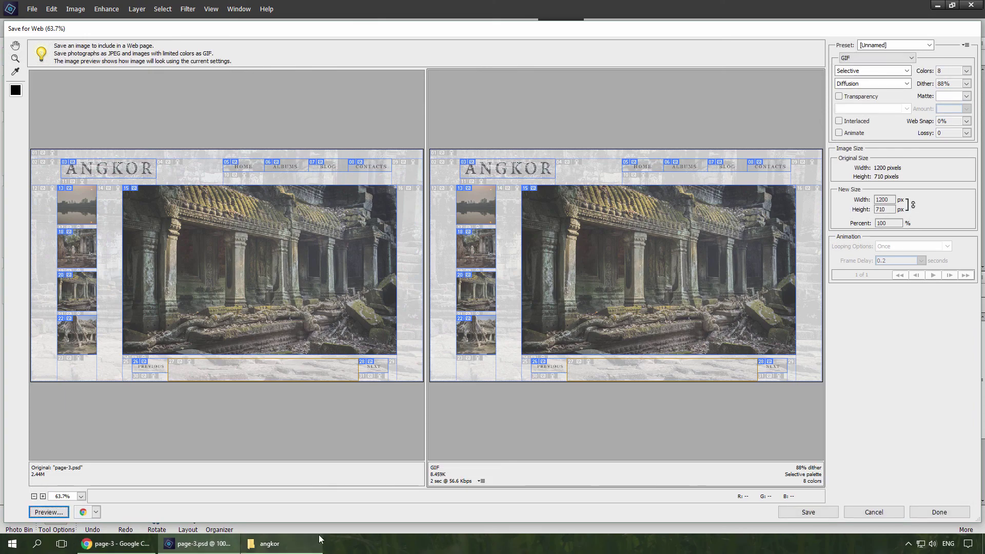
Step: Save the optimized page-3 output into the angkor folder via Save Optimized As
left_click(793, 510)
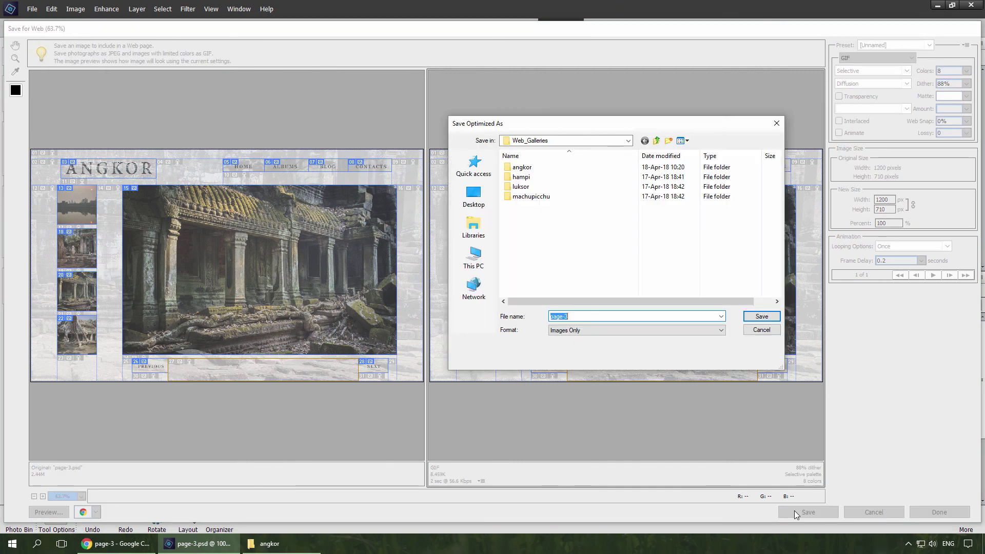
double_click(538, 171)
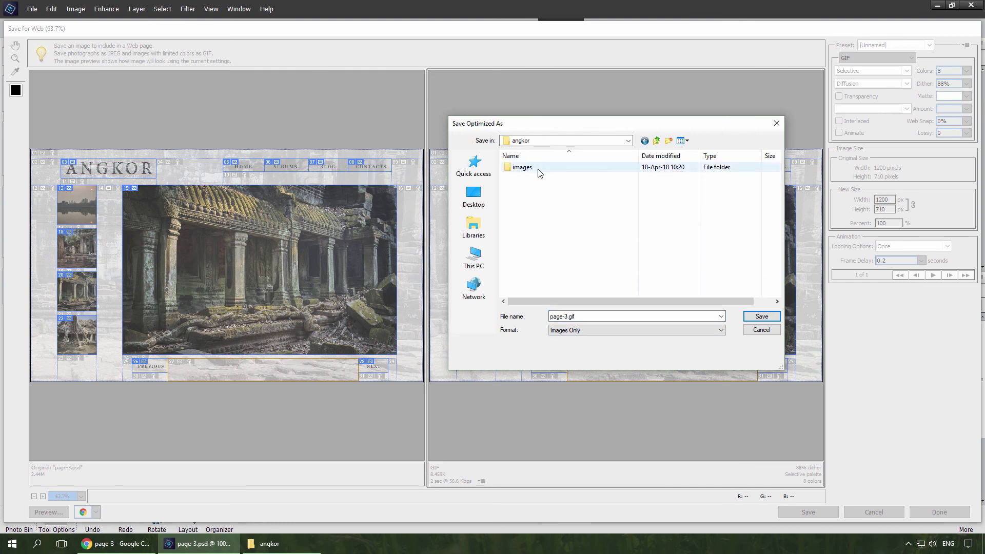
left_click(756, 317)
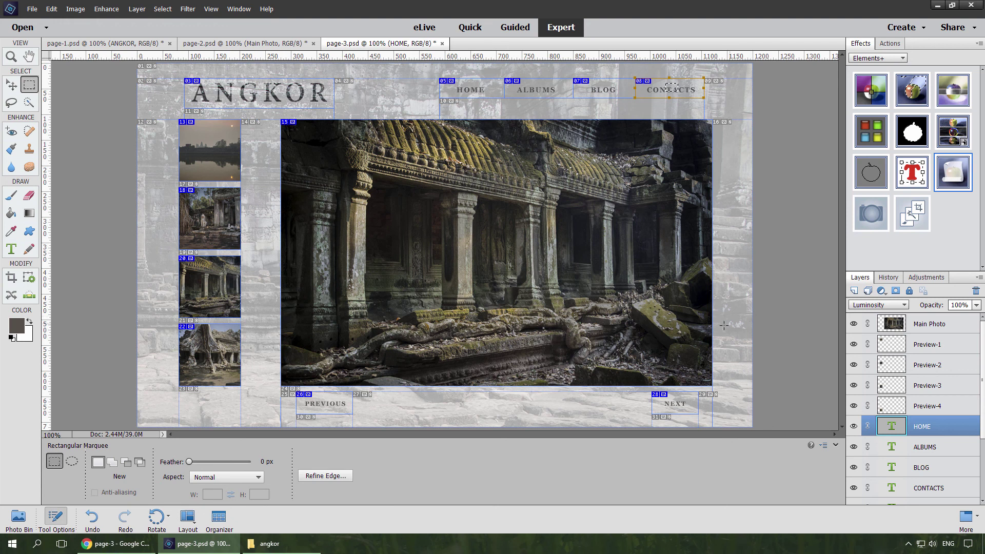
Step: Open page-3.html from the angkor folder in Chrome, then follow PREVIOUS to page 2 and back
left_click(293, 544)
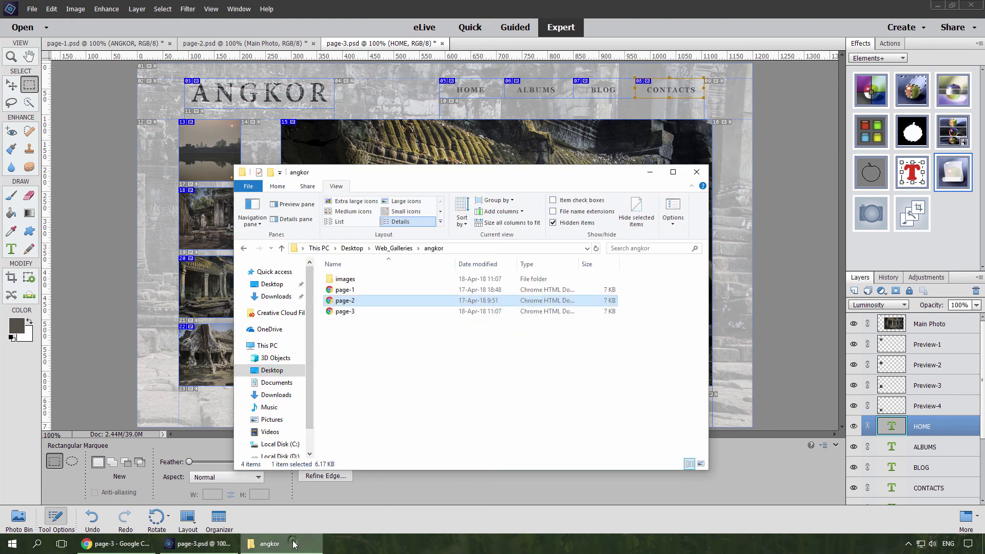
double_click(363, 311)
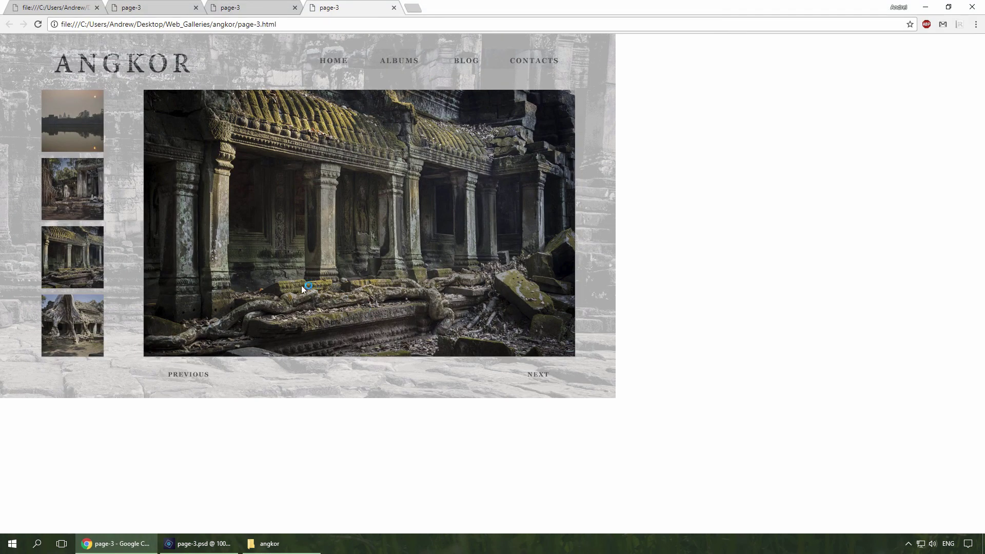
left_click(191, 375)
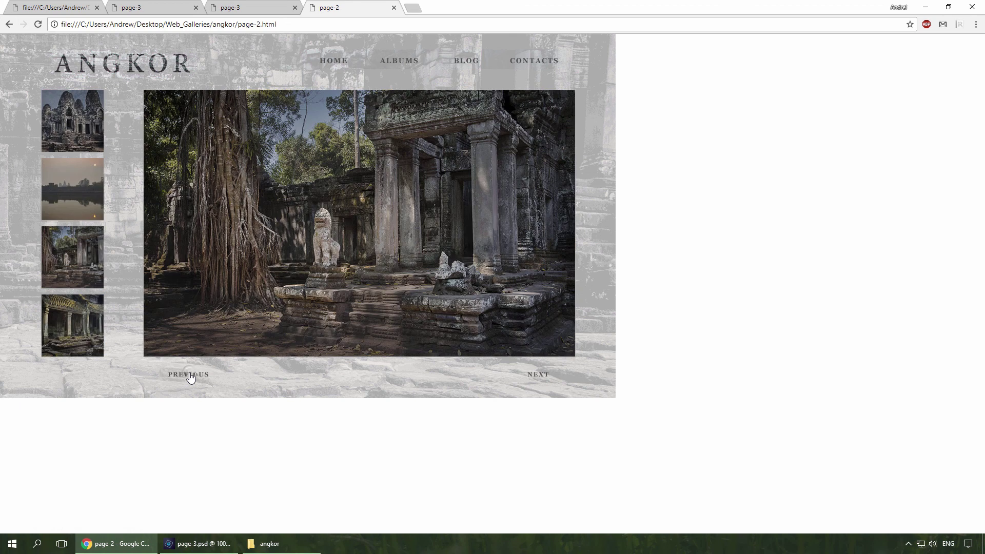
left_click(73, 325)
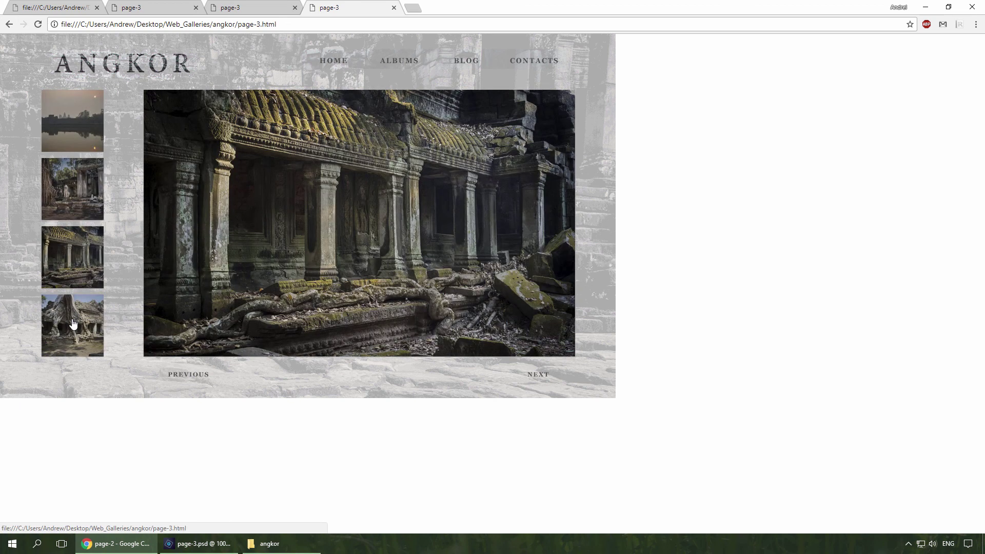